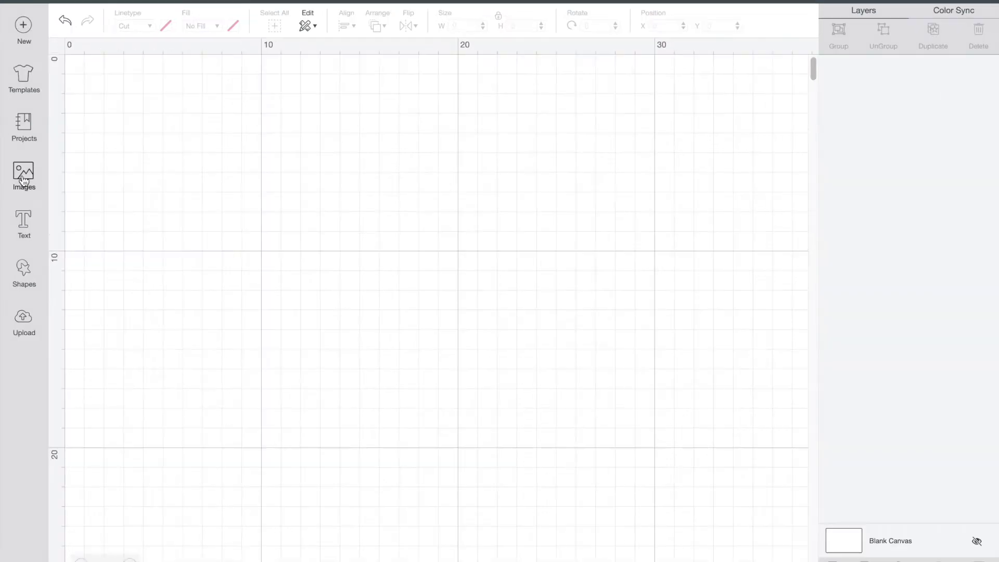
# Search Images for '3 hearts', insert the three outlined hearts and enlarge to 15.5 × 17.6 cm.
pyautogui.click(23, 177)
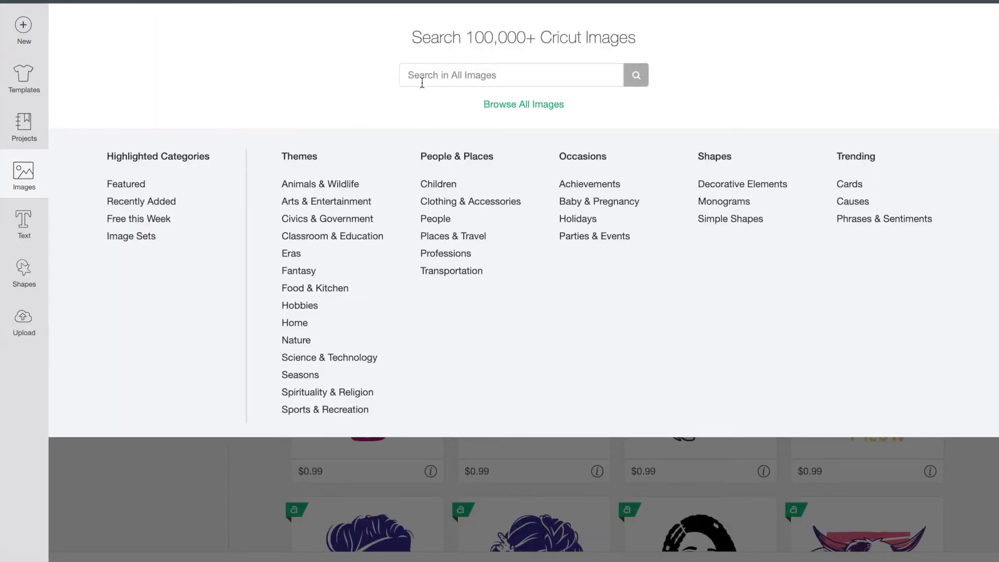
pyautogui.click(429, 77)
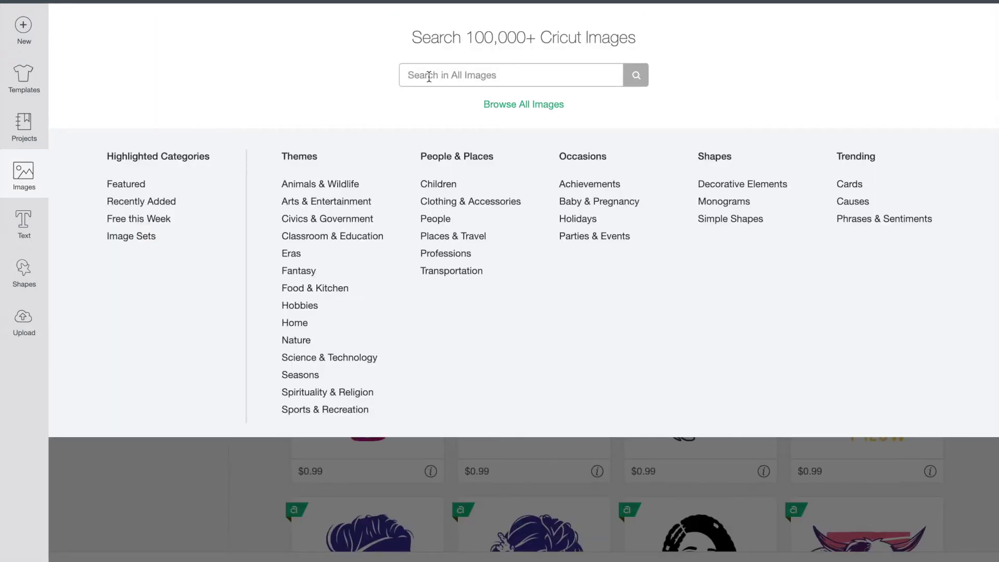
pyautogui.write('3 hearts')
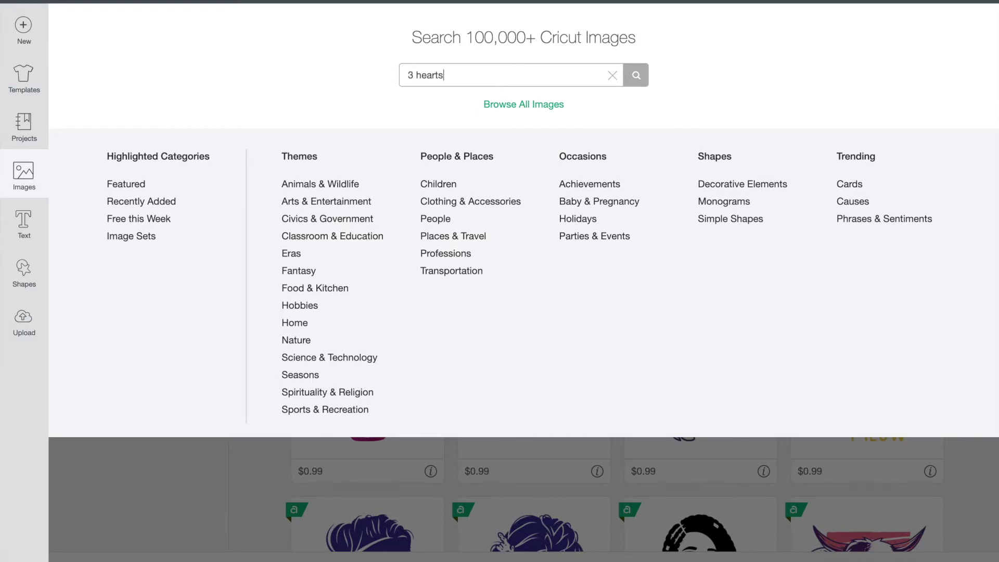
pyautogui.press('Return')
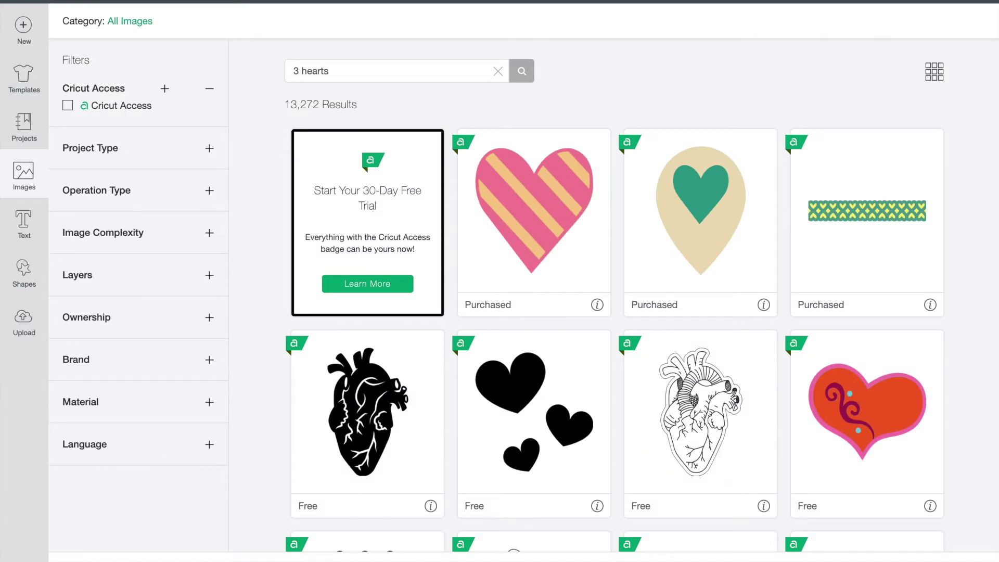
pyautogui.scroll(-5, 549, 339)
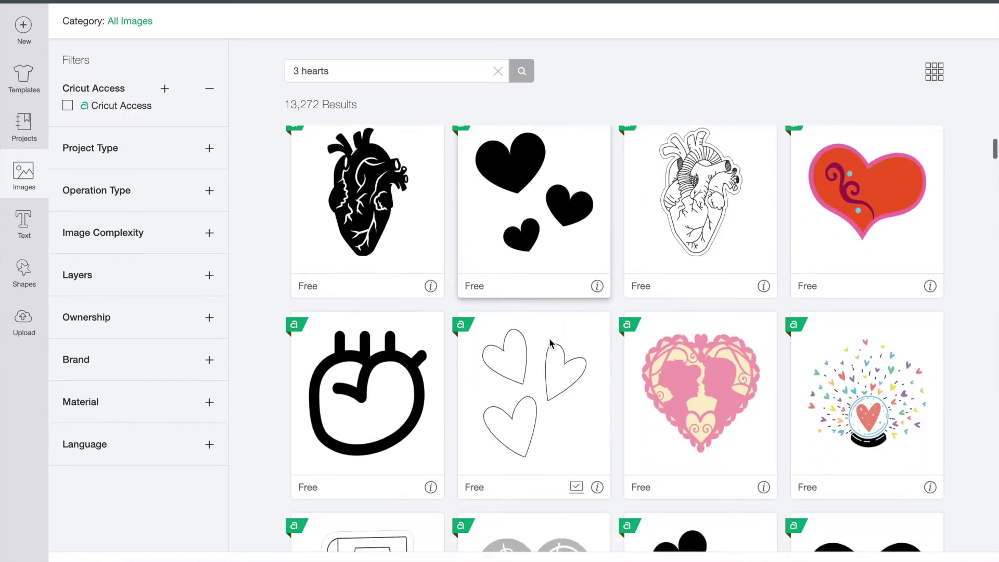
pyautogui.click(518, 377)
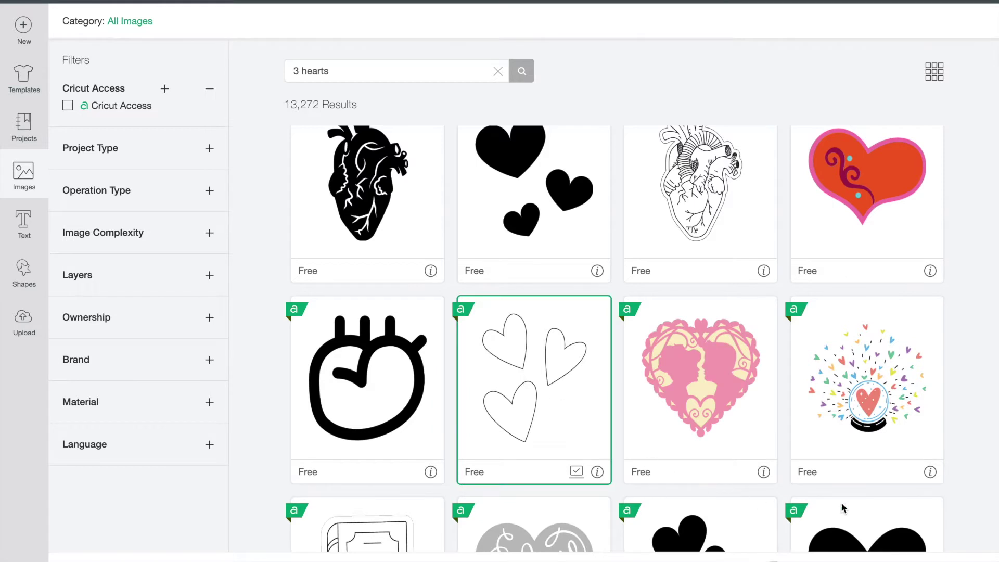
pyautogui.click(931, 554)
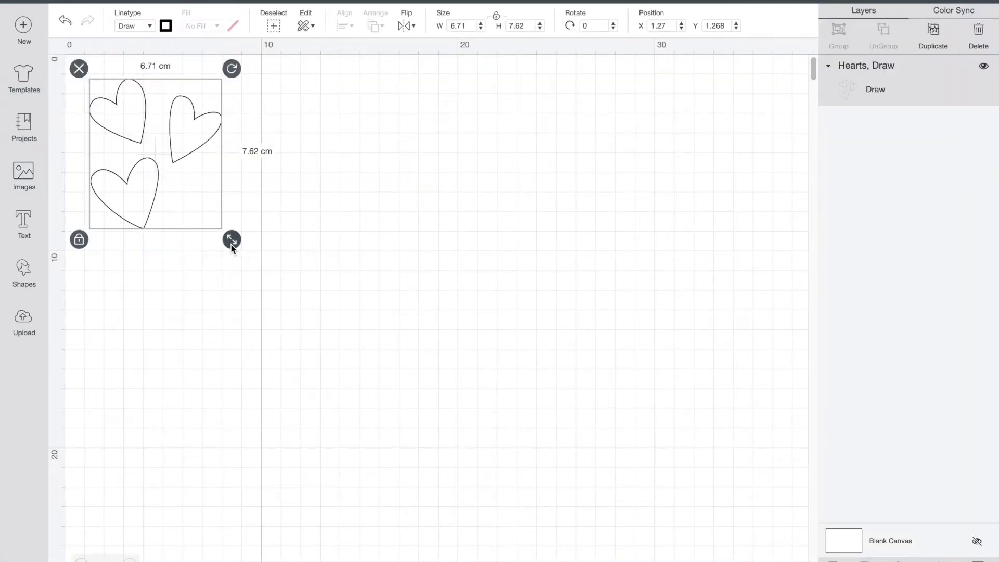
pyautogui.moveTo(231, 240); pyautogui.dragTo(459, 497)
# Add a Square shape, move it over the middle heart and enlarge it to 11.501 cm.
pyautogui.click(498, 395)
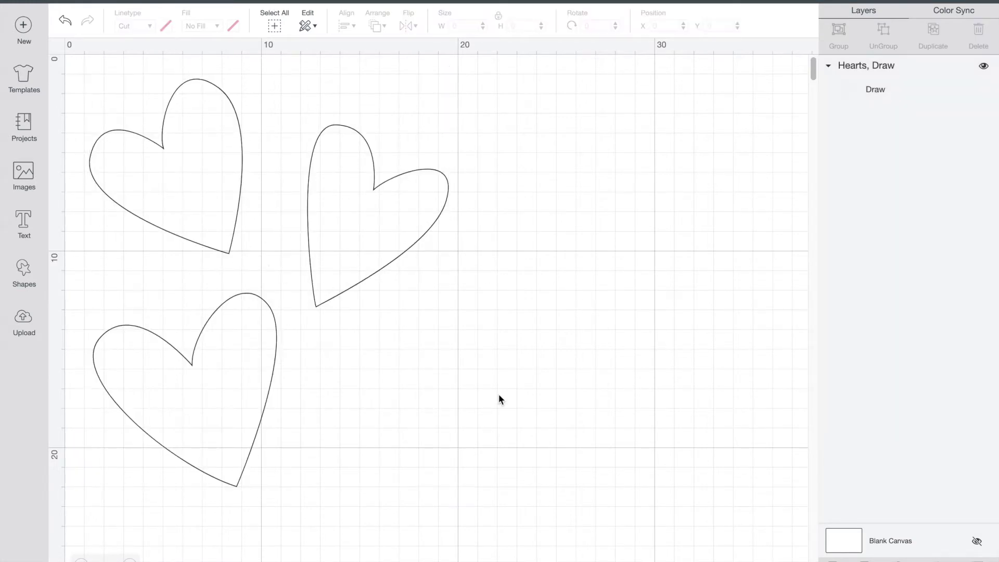
pyautogui.click(23, 275)
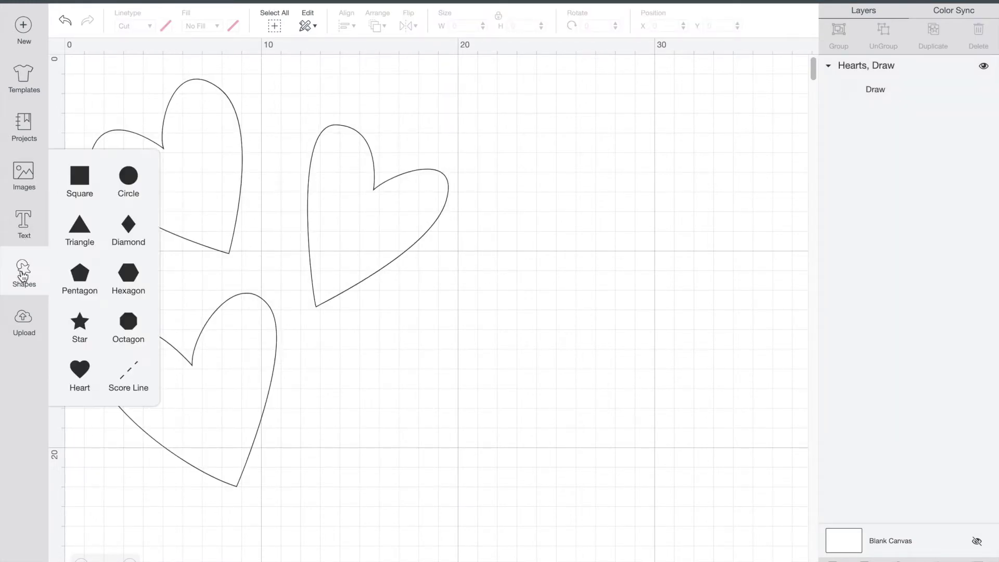
pyautogui.click(79, 179)
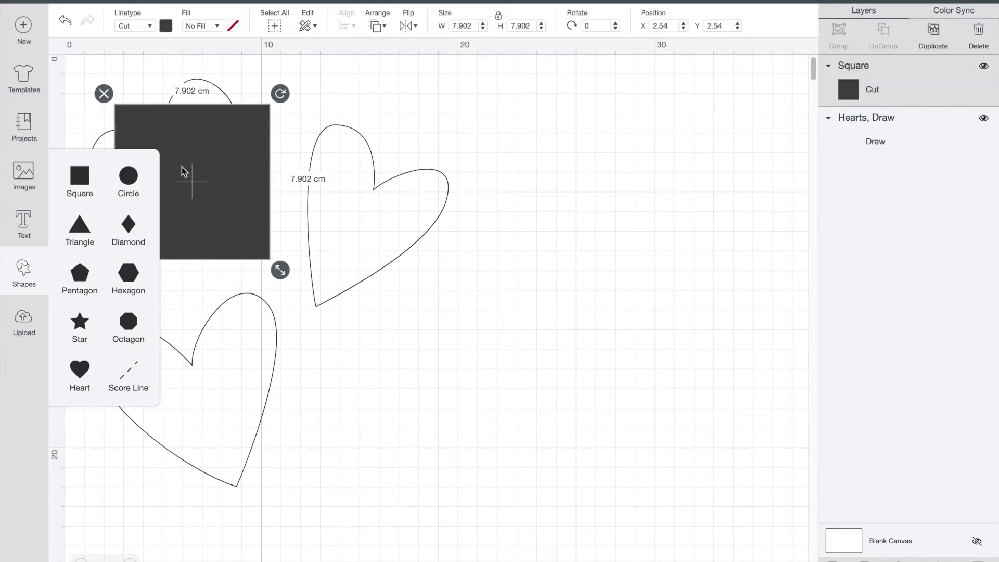
pyautogui.click(212, 127)
pyautogui.moveTo(212, 127); pyautogui.dragTo(391, 122)
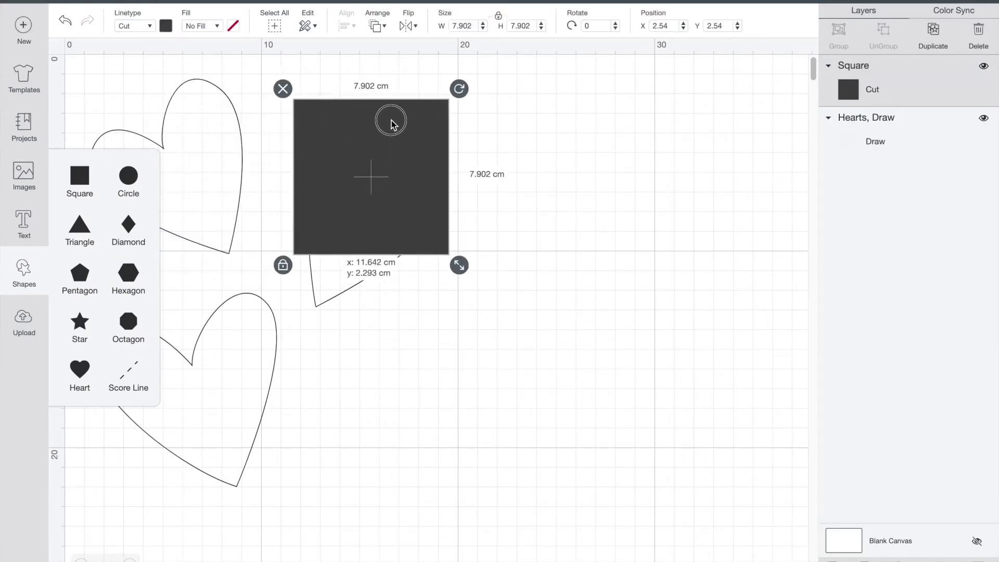
pyautogui.moveTo(458, 265); pyautogui.dragTo(498, 338)
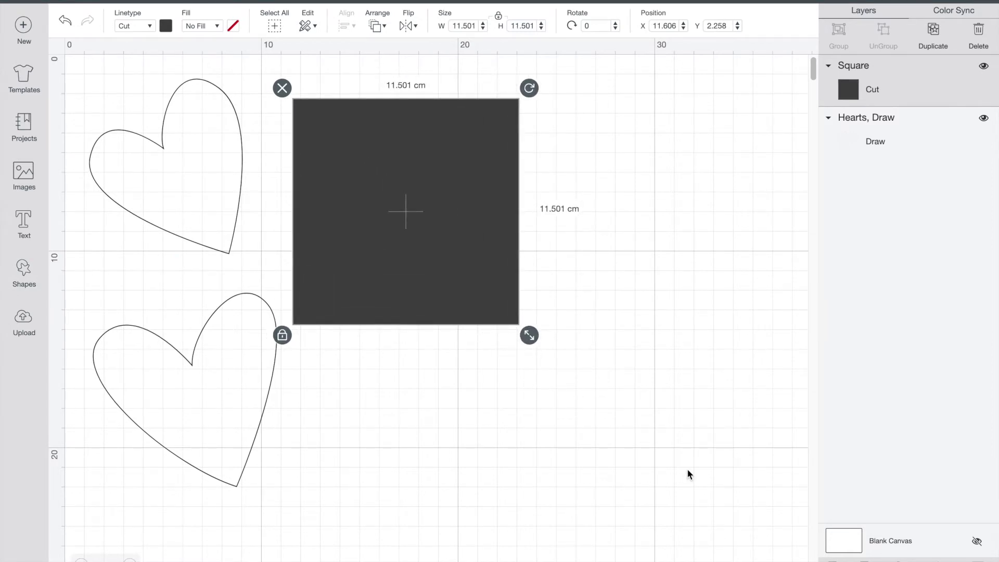
# Select the square together with the hearts layer to slice the heart from it.
pyautogui.click(683, 268)
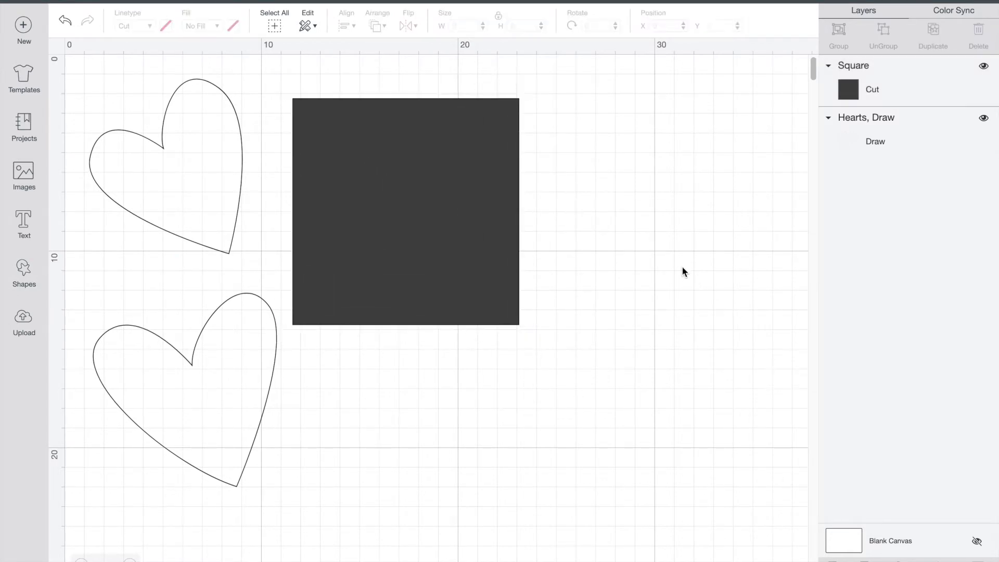
pyautogui.click(898, 82)
pyautogui.click(898, 83)
pyautogui.click(898, 82)
pyautogui.keyDown('shift'); pyautogui.click(877, 140); pyautogui.keyUp('shift')
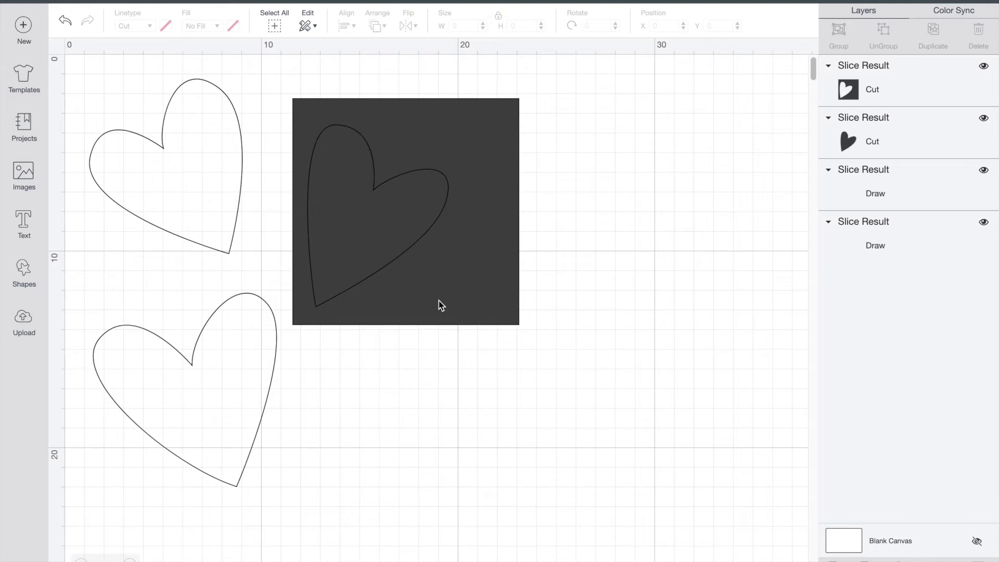
# Delete the cut-out square and all three outline hearts, keeping only the solid heart.
pyautogui.moveTo(438, 304); pyautogui.dragTo(661, 423)
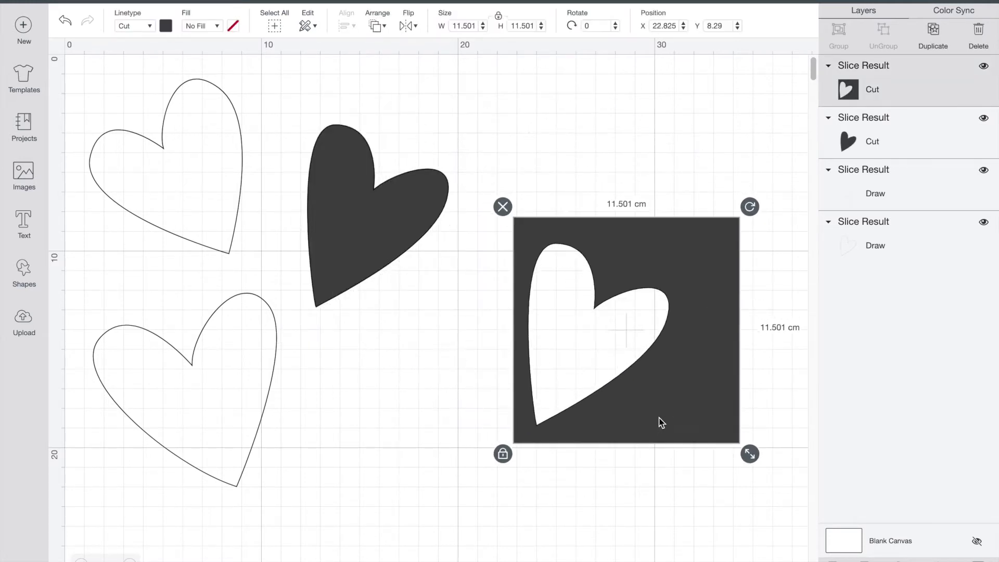
pyautogui.press('Delete')
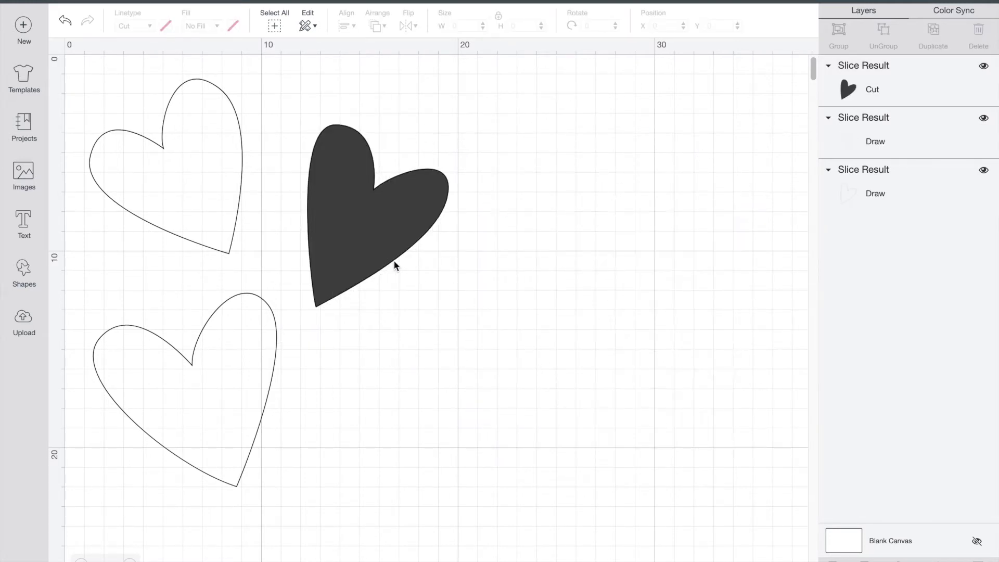
pyautogui.moveTo(341, 239); pyautogui.dragTo(593, 251)
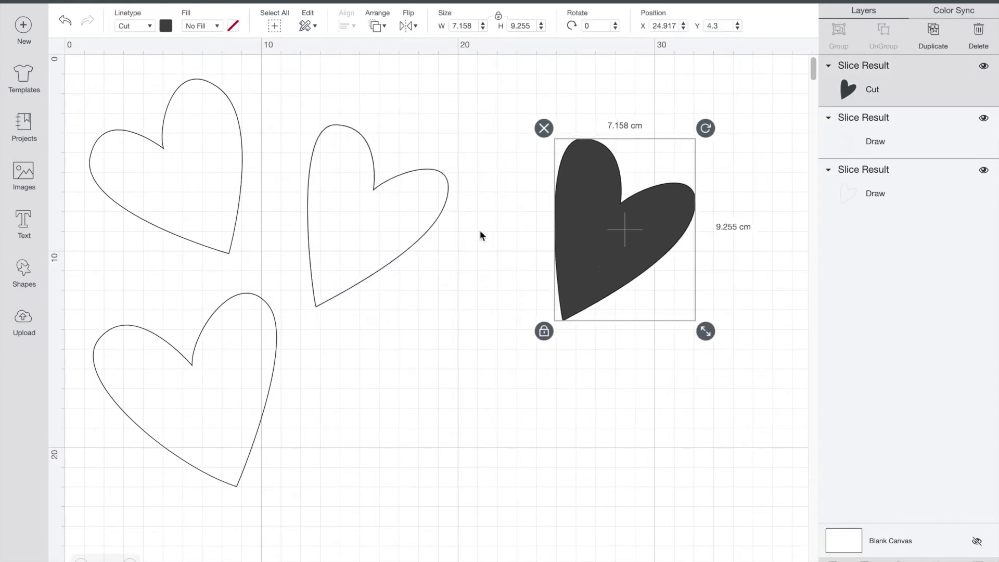
pyautogui.click(423, 226)
pyautogui.press('Delete')
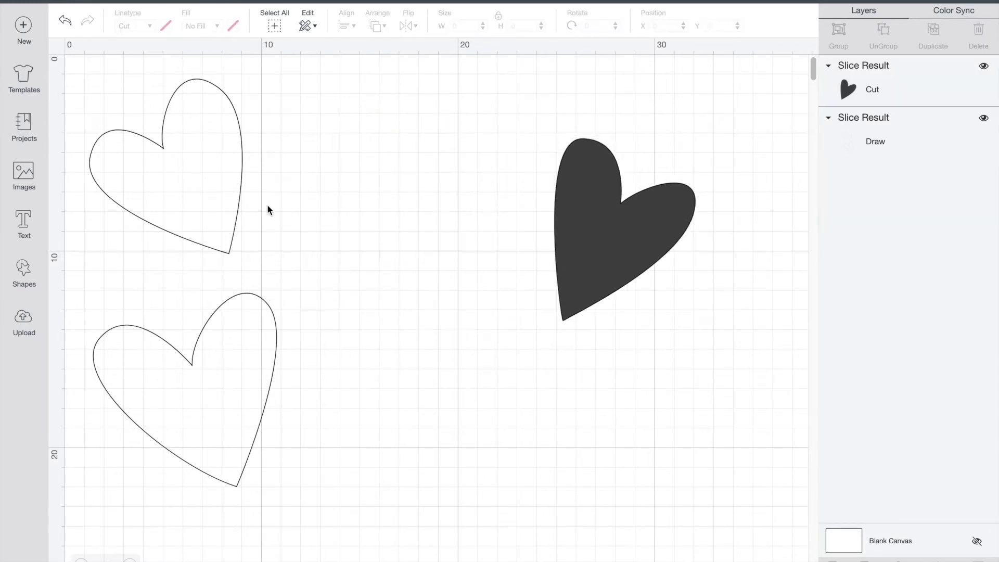
pyautogui.click(223, 205)
pyautogui.press('Delete')
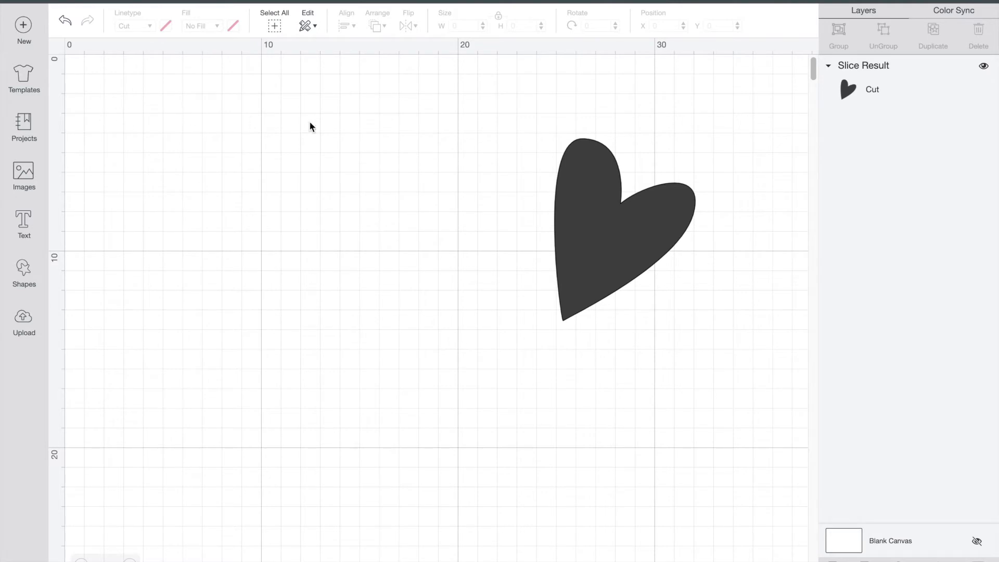
# Move the solid heart to the left and enlarge it to 13.191 × 17.054 cm.
pyautogui.moveTo(589, 230); pyautogui.dragTo(192, 190)
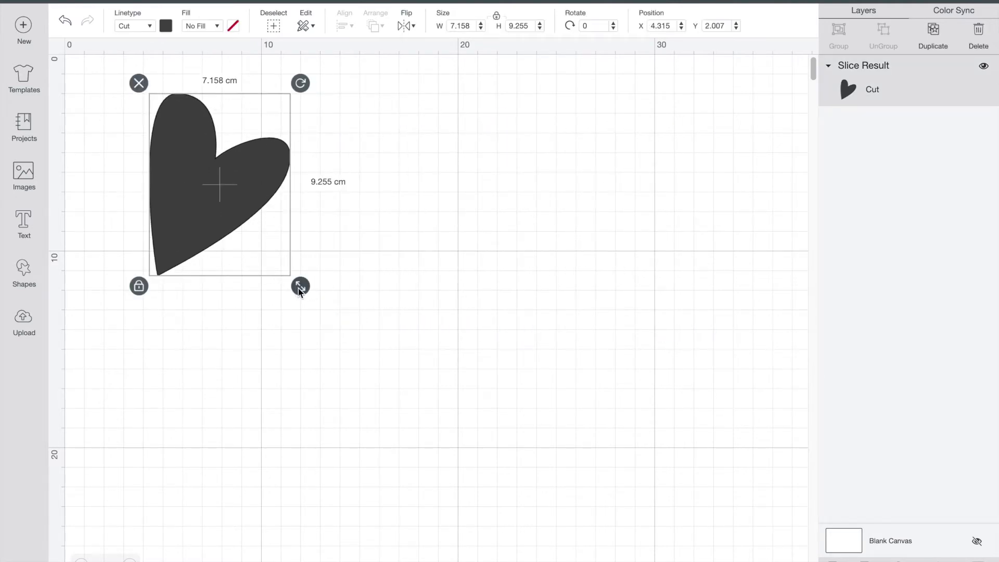
pyautogui.moveTo(300, 286); pyautogui.dragTo(419, 402)
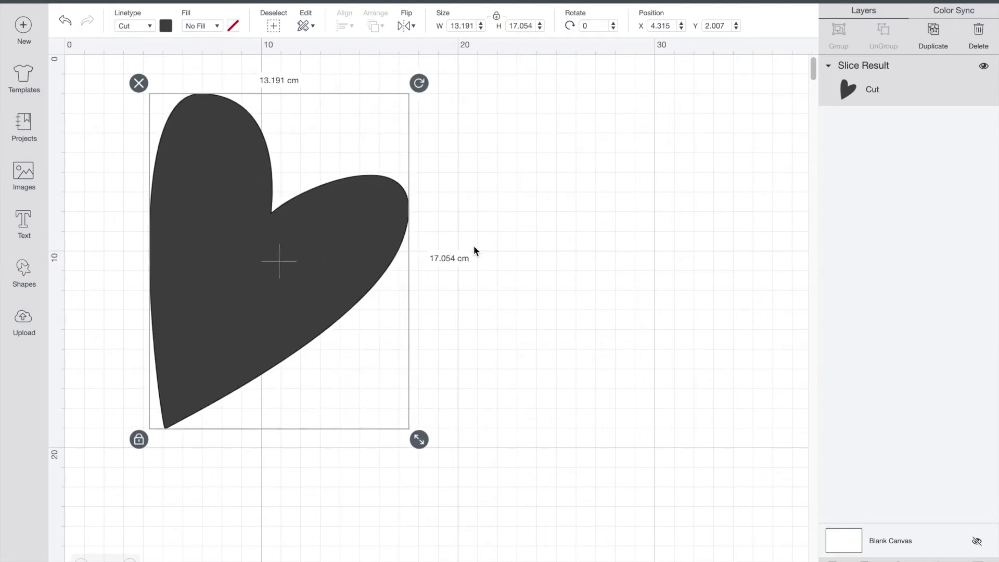
pyautogui.click(426, 224)
pyautogui.click(280, 239)
# Flip the heart horizontally and rotate it about 20° clockwise.
pyautogui.click(412, 27)
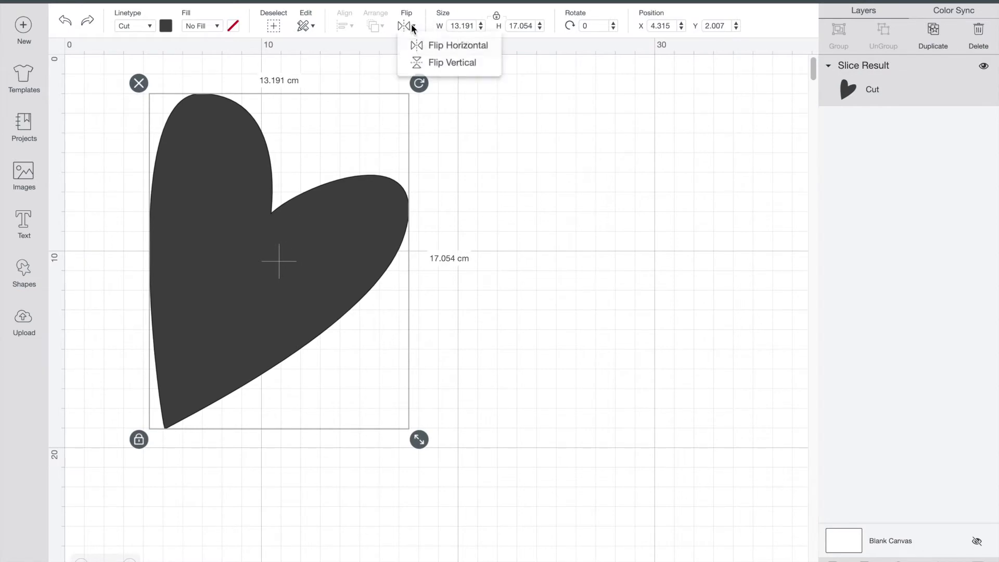
pyautogui.click(433, 46)
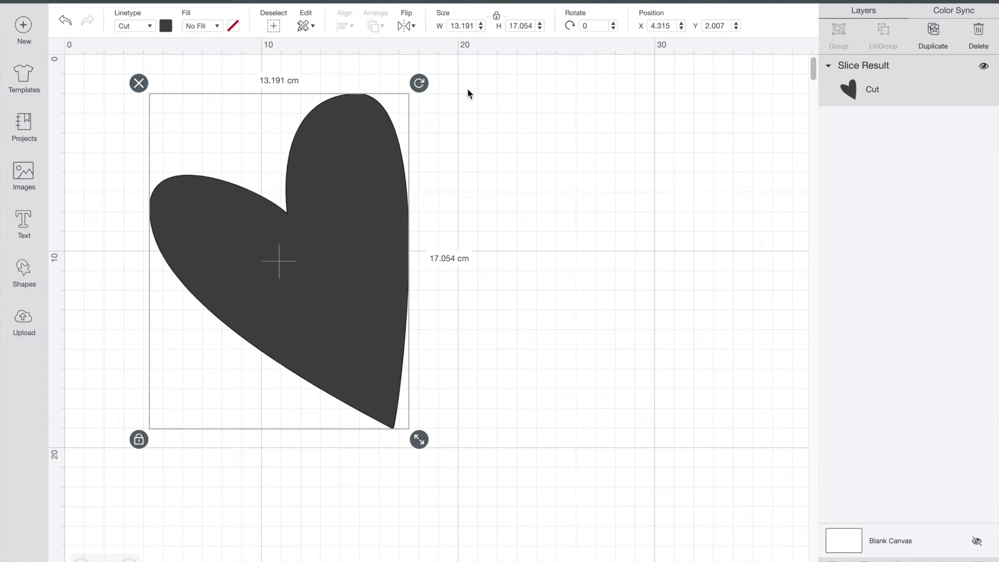
pyautogui.moveTo(423, 85); pyautogui.dragTo(488, 145)
pyautogui.moveTo(402, 207); pyautogui.dragTo(426, 207)
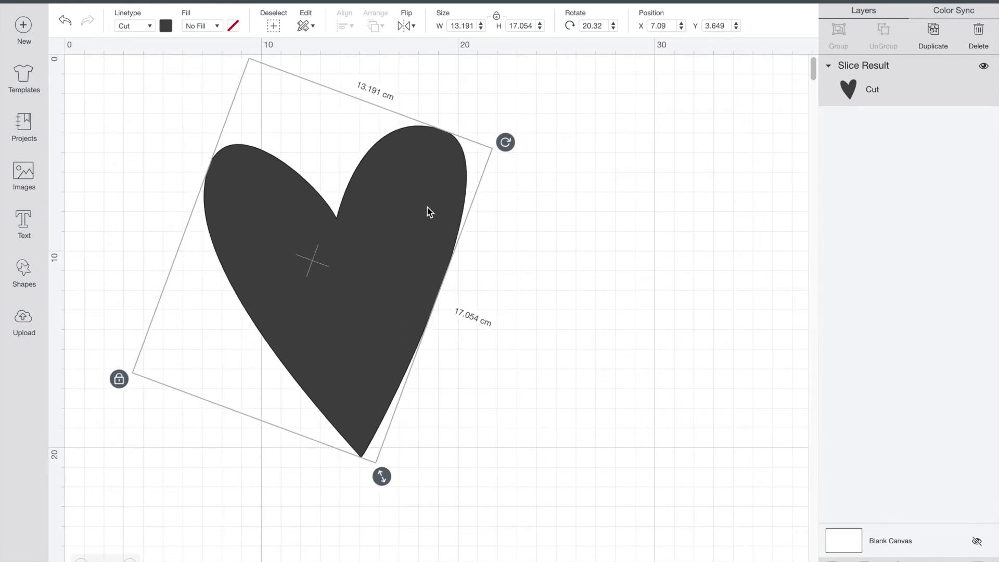
pyautogui.click(548, 266)
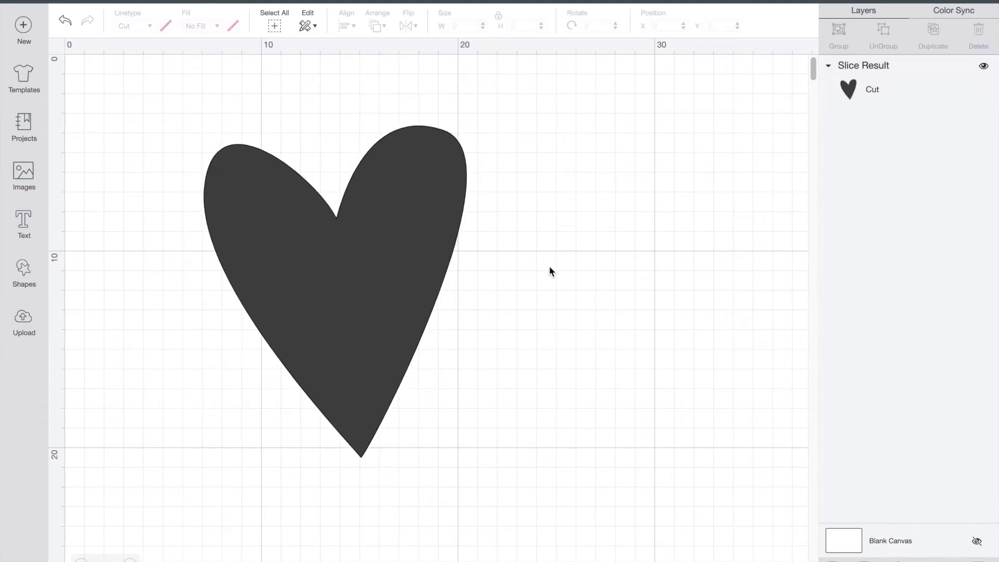
# Add a 'Cali' text box to the right of the heart and select the word.
pyautogui.click(24, 224)
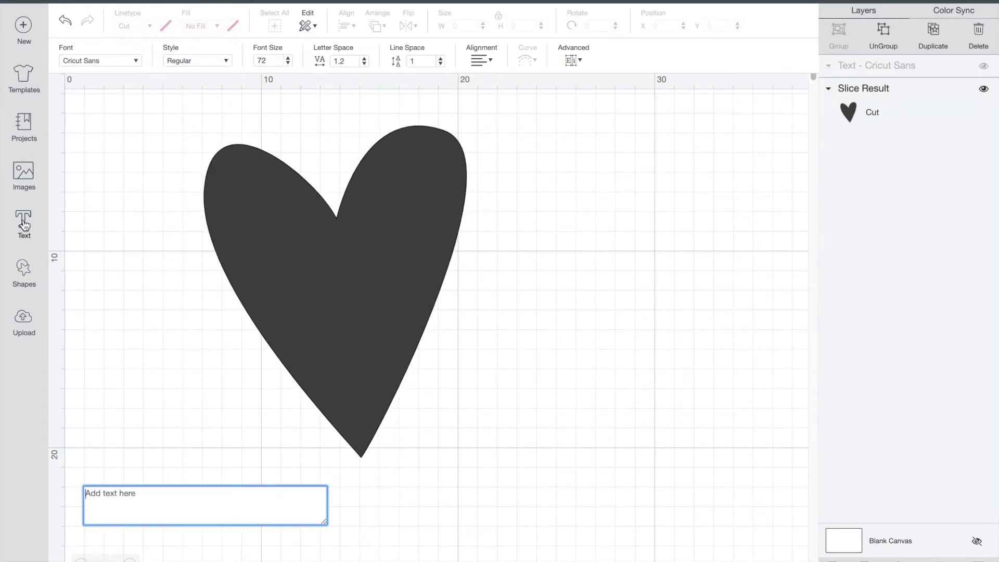
pyautogui.write('Cali')
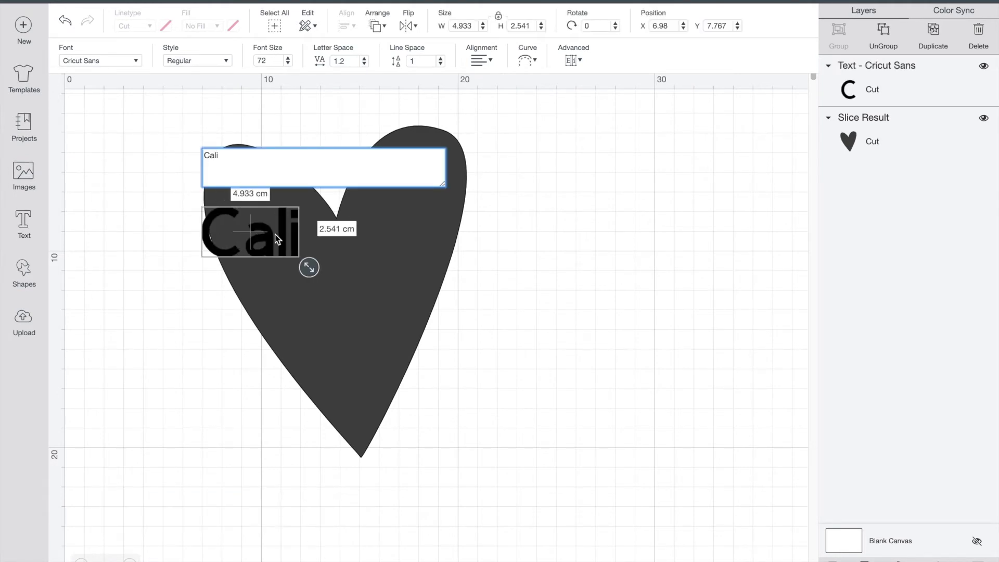
pyautogui.moveTo(274, 241); pyautogui.dragTo(605, 276)
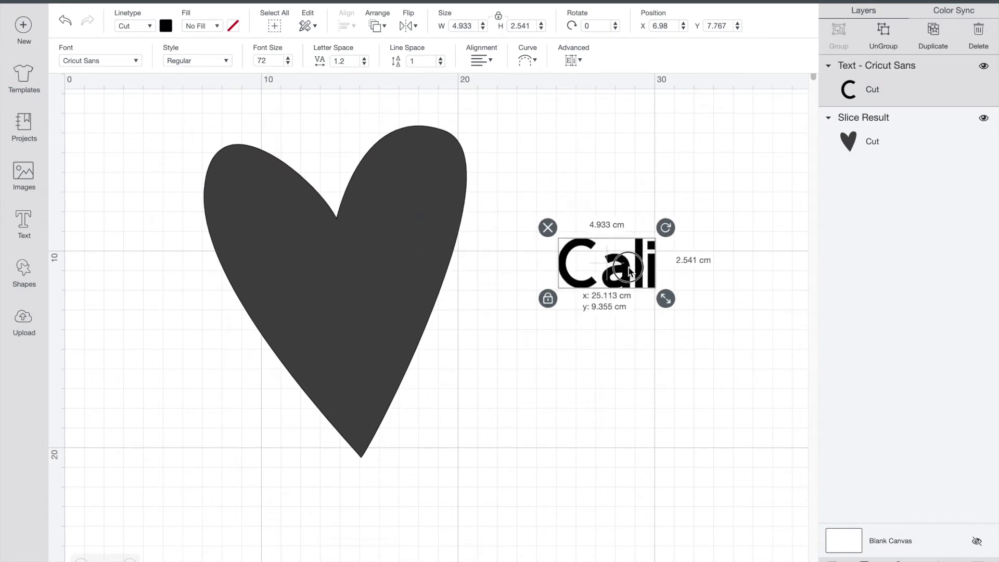
pyautogui.doubleClick(605, 275)
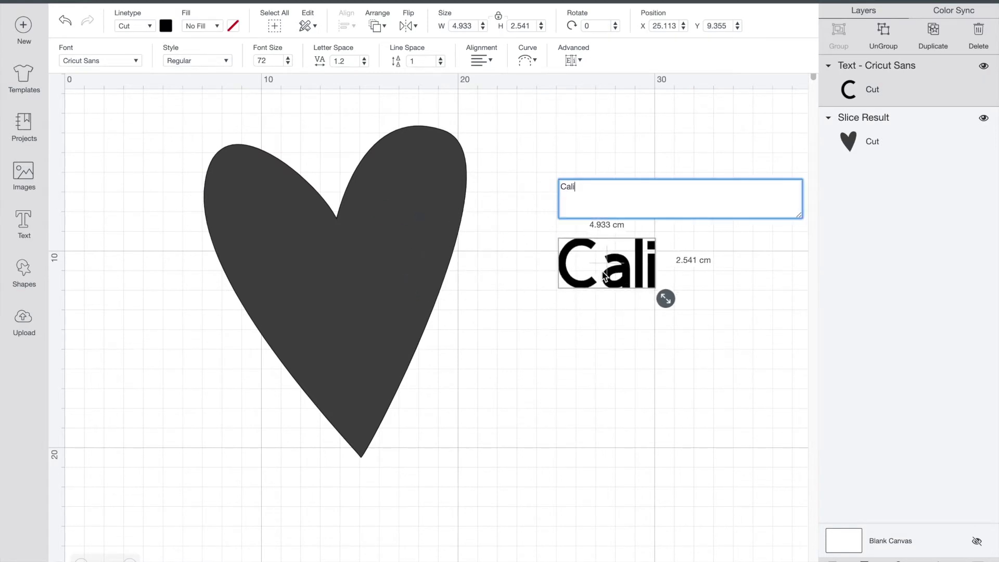
pyautogui.doubleClick(572, 189)
# Apply the 'falling free for personal use' script font to Cali.
pyautogui.click(133, 64)
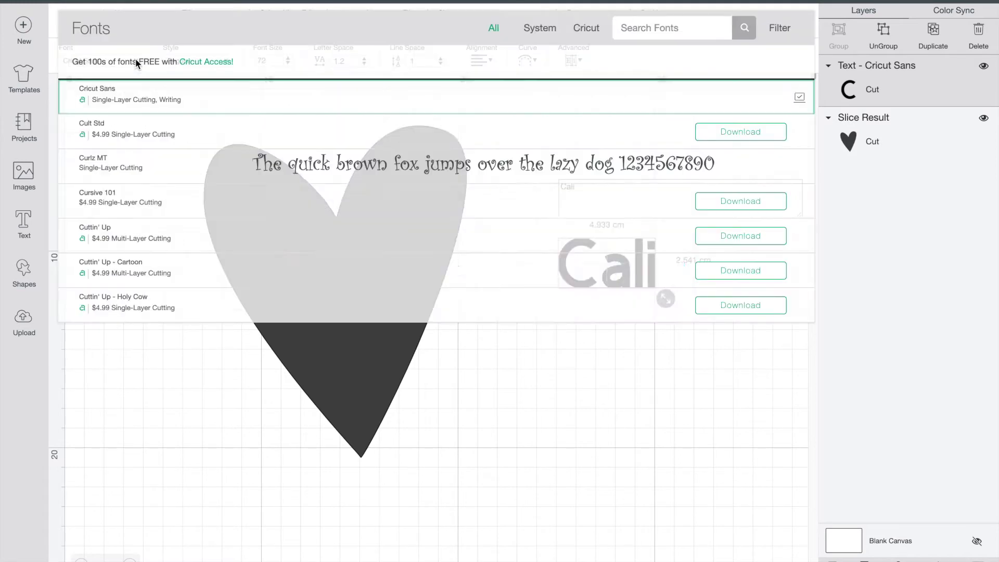
pyautogui.write('falling')
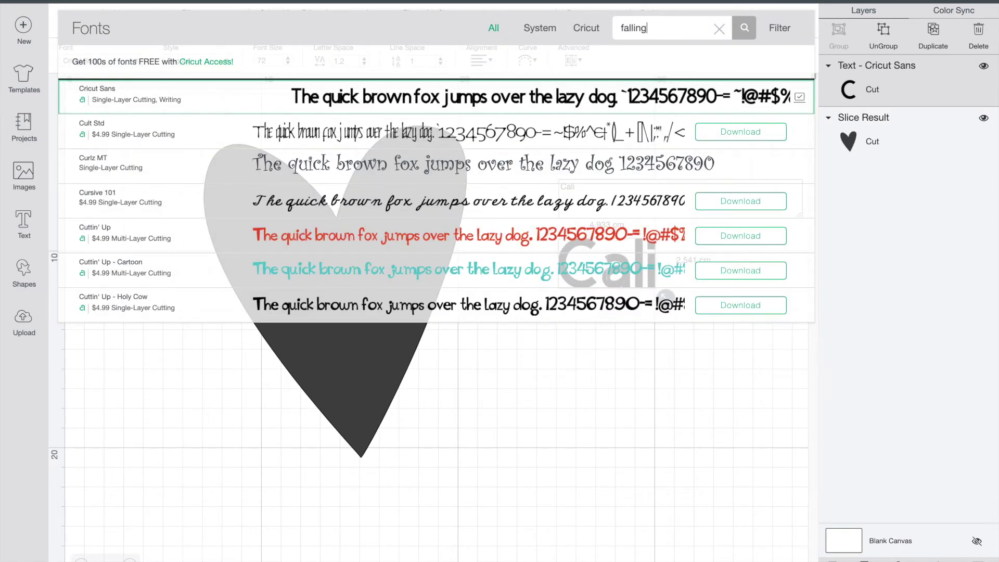
pyautogui.press('Return')
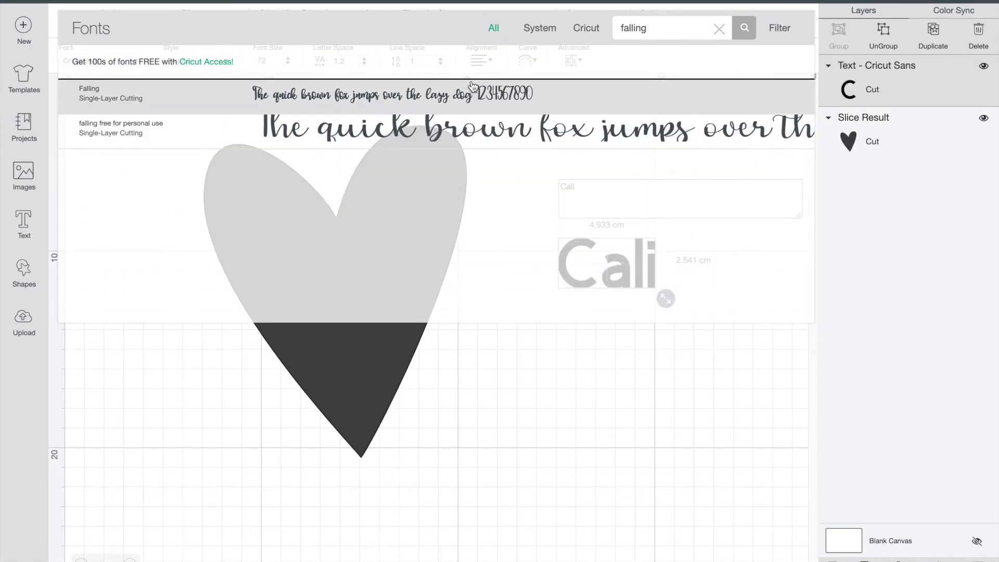
pyautogui.click(450, 129)
# Enlarge the Cali text to about 16.856 × 9.019 cm.
pyautogui.moveTo(751, 327); pyautogui.dragTo(798, 404)
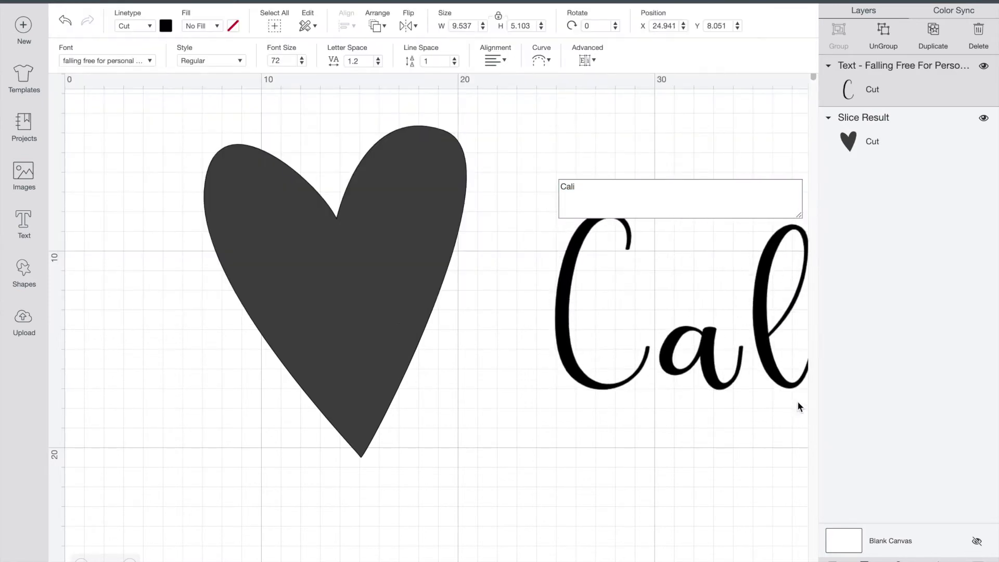
pyautogui.moveTo(574, 336); pyautogui.dragTo(528, 339)
pyautogui.hscroll(5, 525, 328)
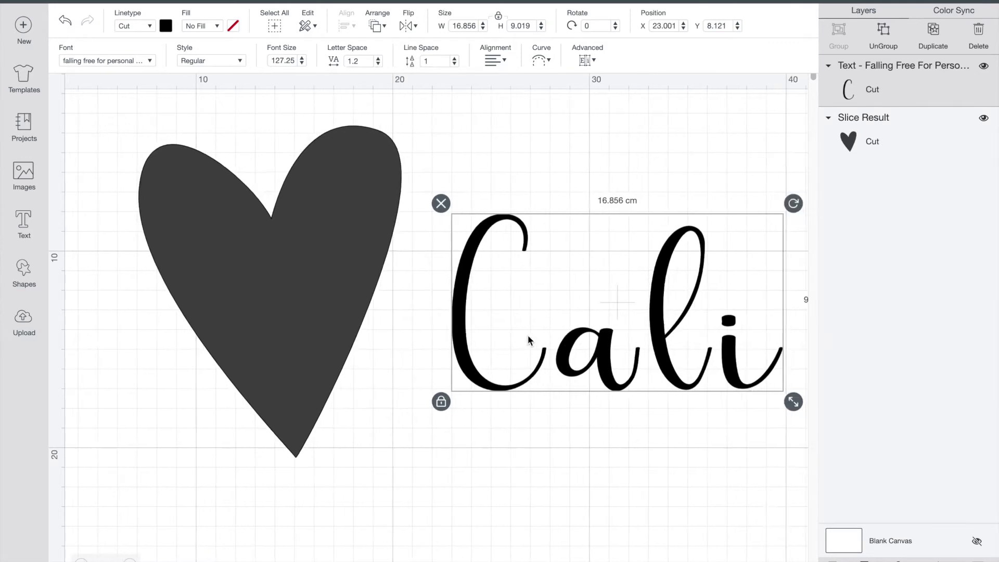
pyautogui.click(550, 148)
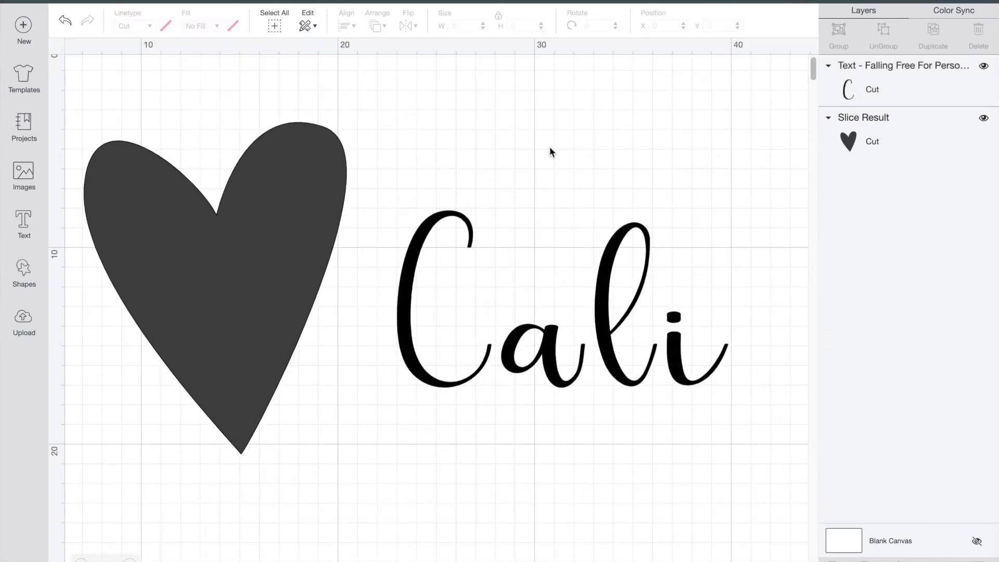
pyautogui.click(595, 324)
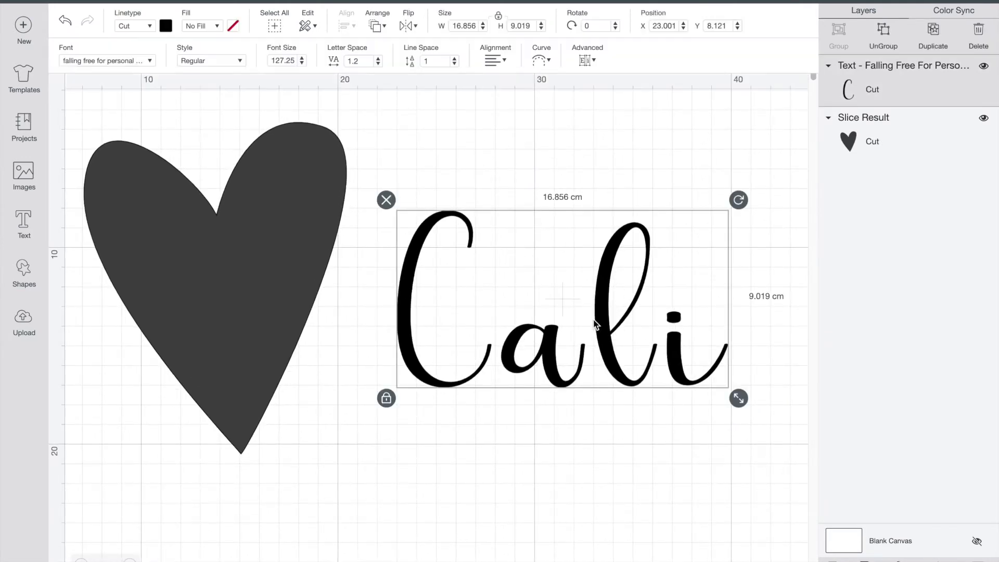
# Ungroup Cali into letters and slide the a, l and i left so the script joins up.
pyautogui.click(886, 30)
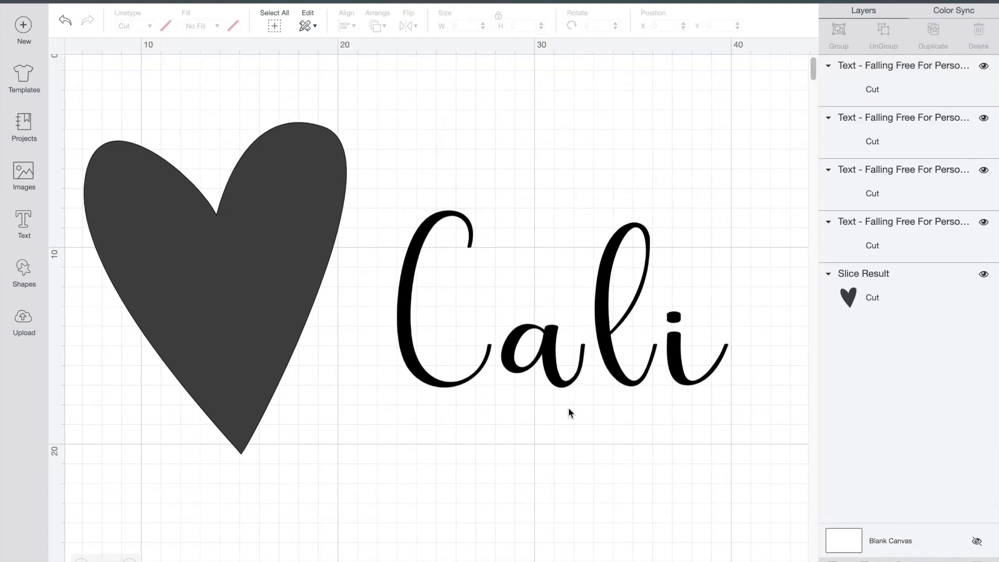
pyautogui.scroll(2, 568, 407)
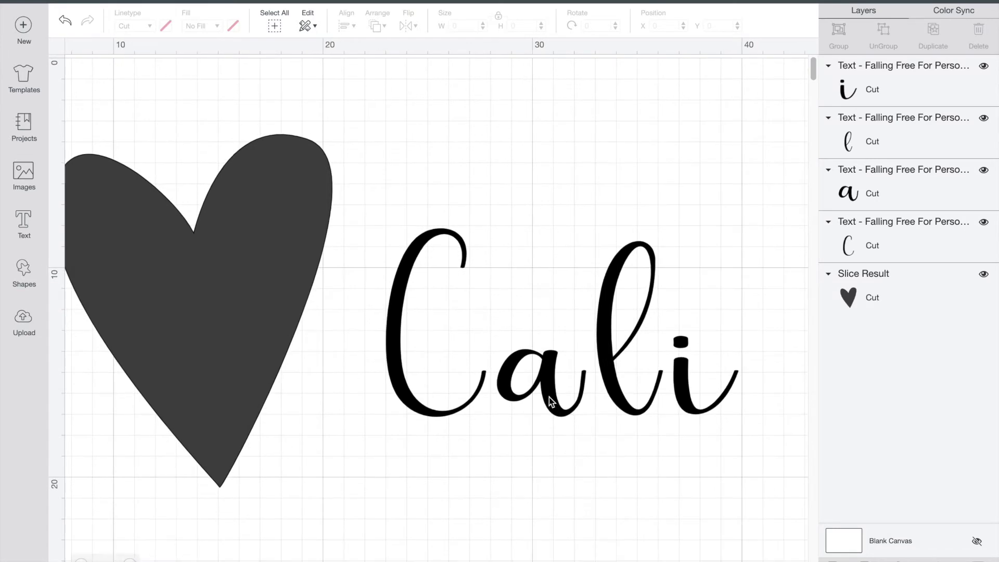
pyautogui.moveTo(548, 396); pyautogui.dragTo(533, 390)
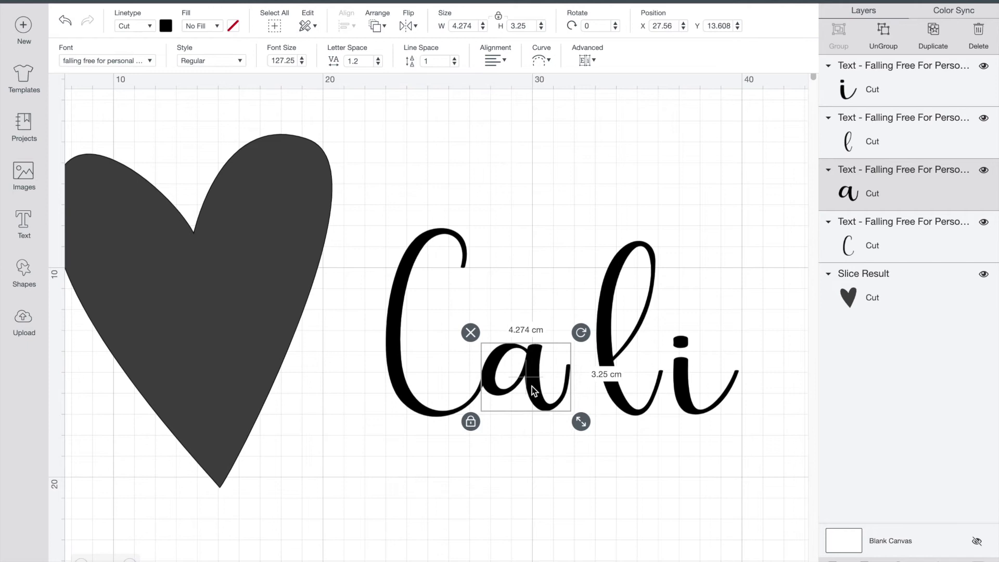
pyautogui.click(608, 358)
pyautogui.moveTo(615, 358); pyautogui.dragTo(578, 357)
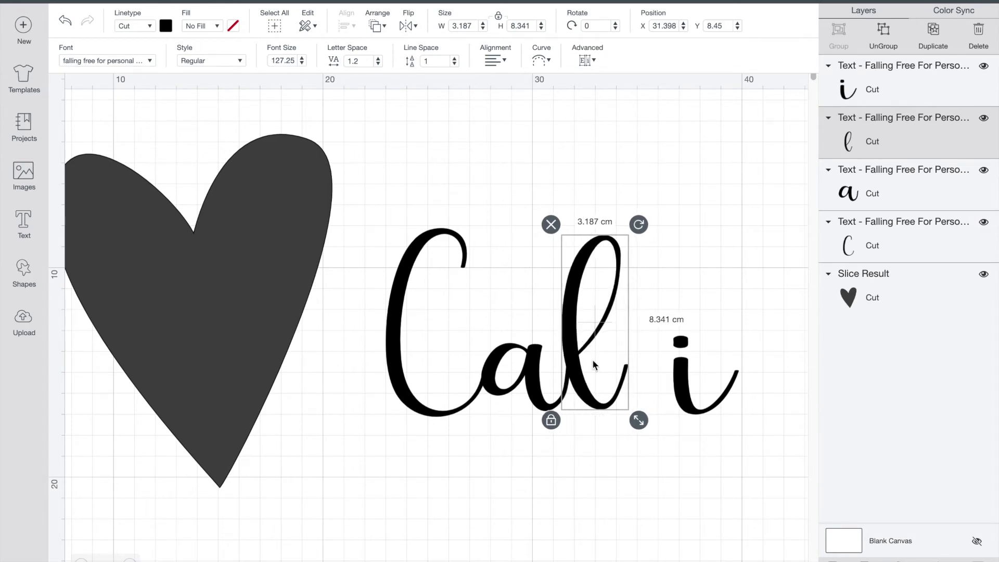
pyautogui.click(680, 387)
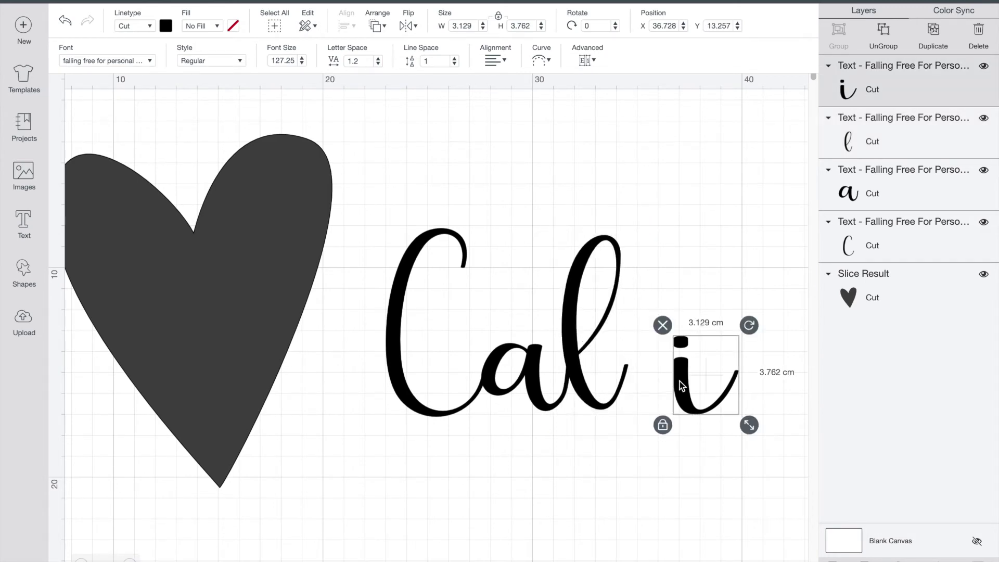
pyautogui.moveTo(679, 385); pyautogui.dragTo(633, 384)
pyautogui.scroll(1, 633, 383)
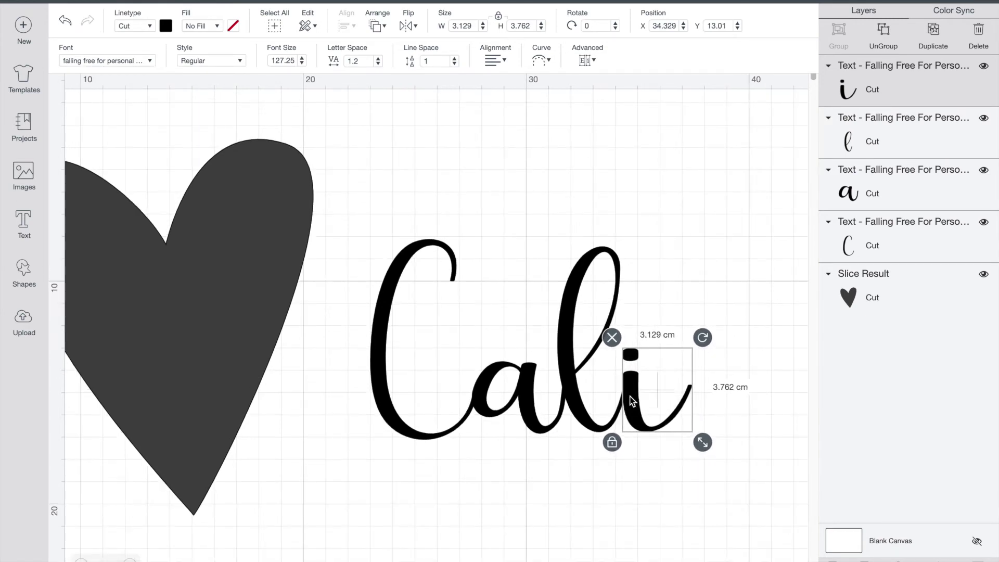
pyautogui.click(662, 314)
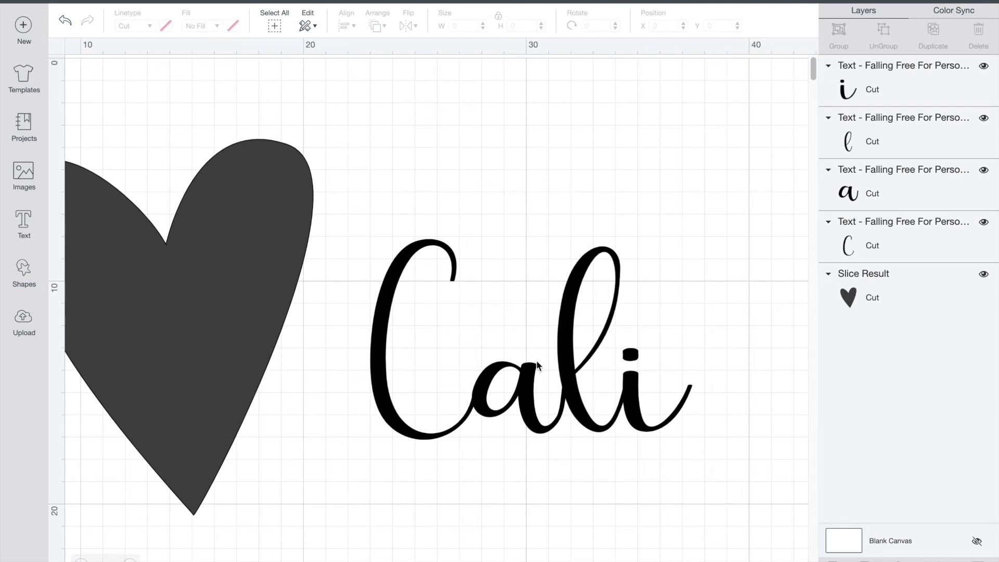
pyautogui.click(885, 90)
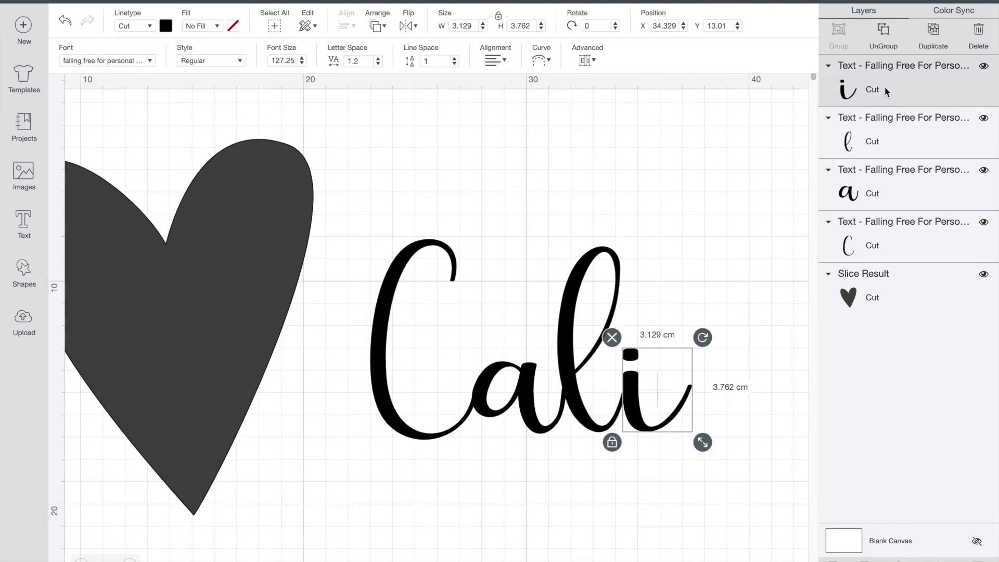
# Group the C, a, l and i letters and rotate the word to 342.29°.
pyautogui.keyDown('shift'); pyautogui.click(882, 138); pyautogui.keyUp('shift')
pyautogui.keyDown('shift'); pyautogui.click(876, 177); pyautogui.keyUp('shift')
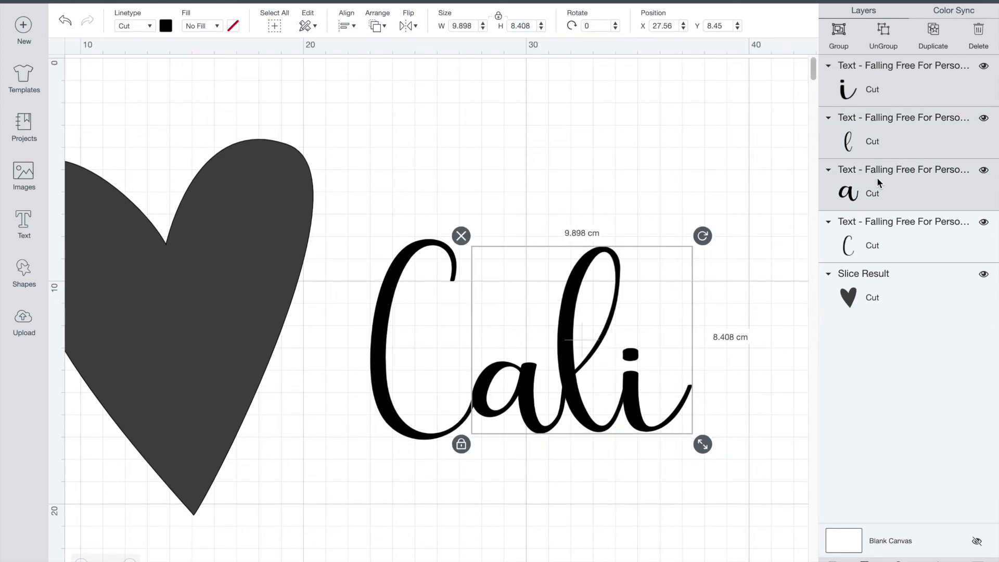
pyautogui.keyDown('shift'); pyautogui.click(879, 244); pyautogui.keyUp('shift')
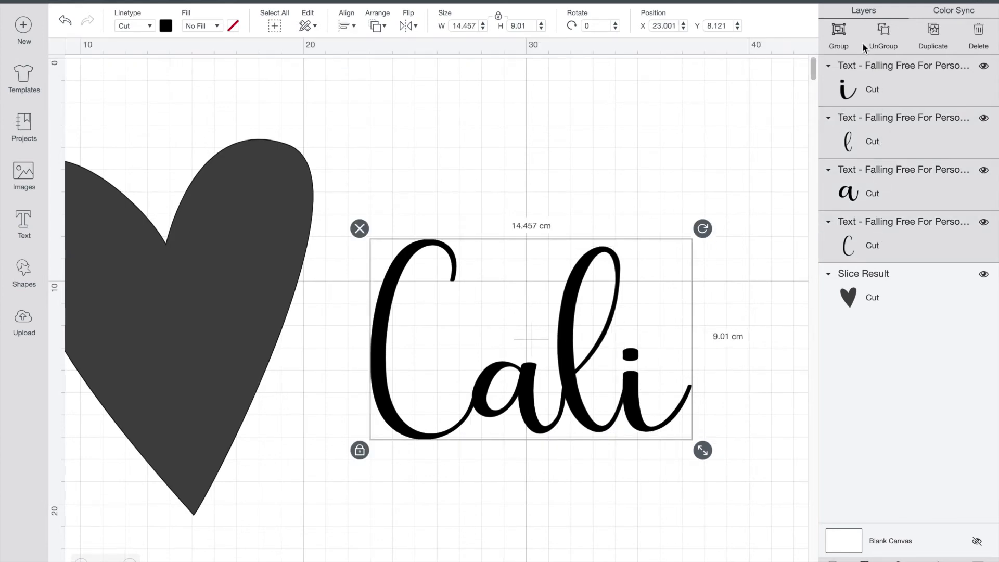
pyautogui.click(840, 32)
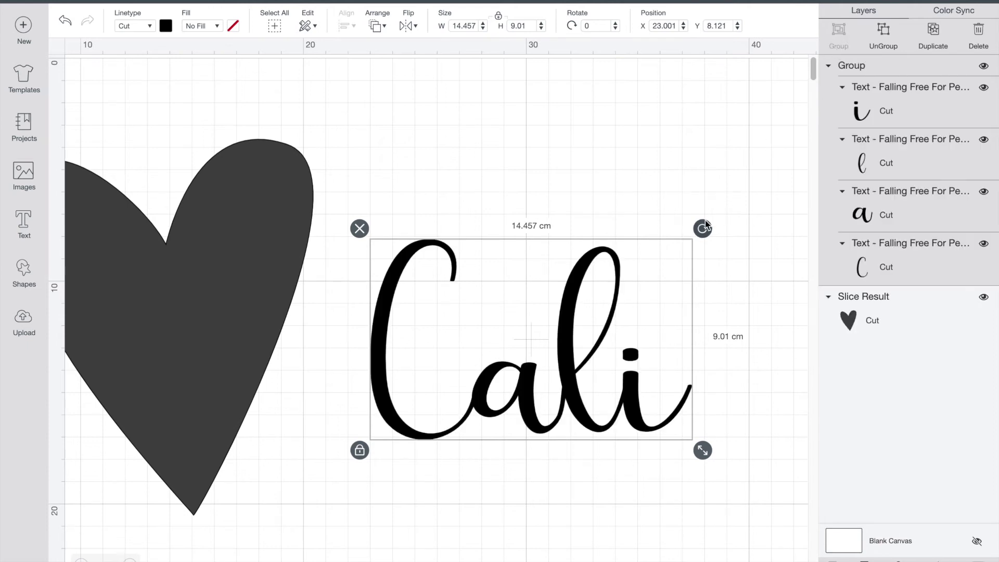
pyautogui.moveTo(706, 224); pyautogui.dragTo(659, 178)
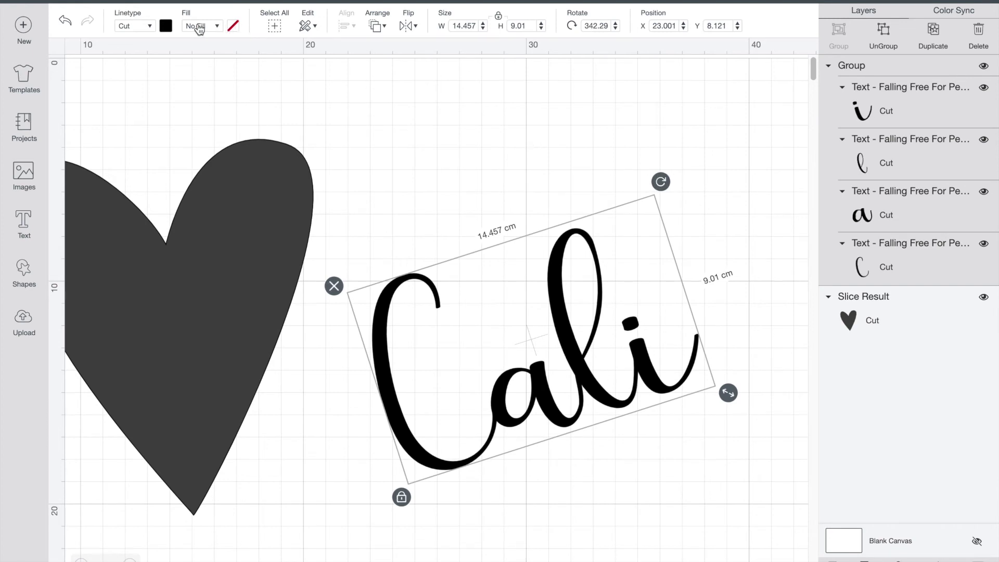
# Change the Cali lettering's colour to red from the Material colors swatches.
pyautogui.click(166, 27)
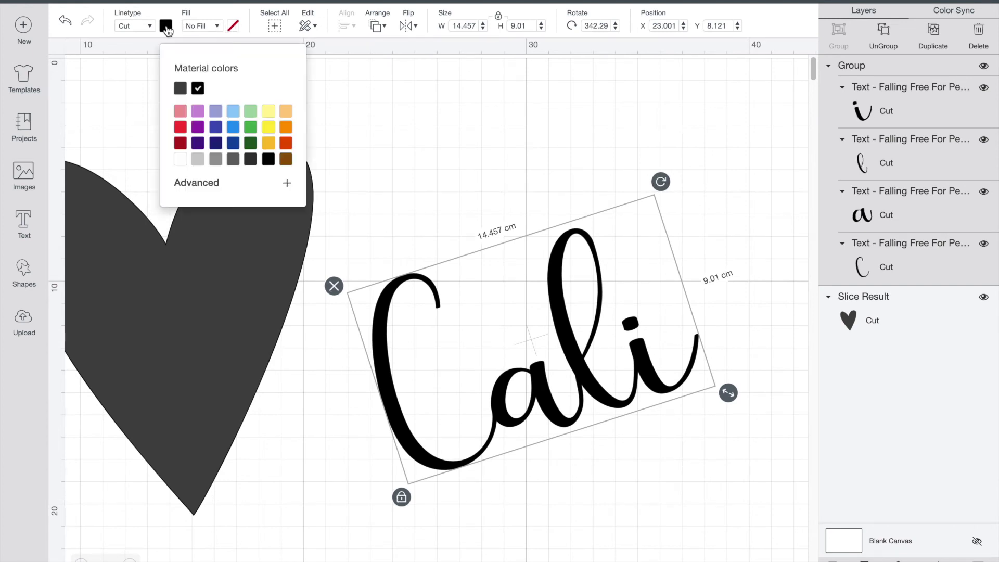
pyautogui.click(180, 127)
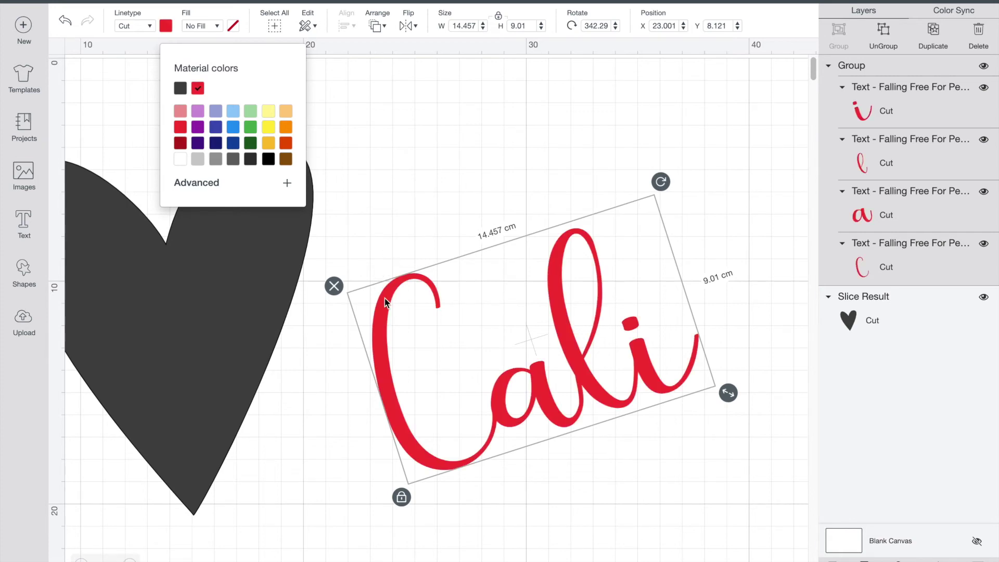
pyautogui.hscroll(-5, 390, 308)
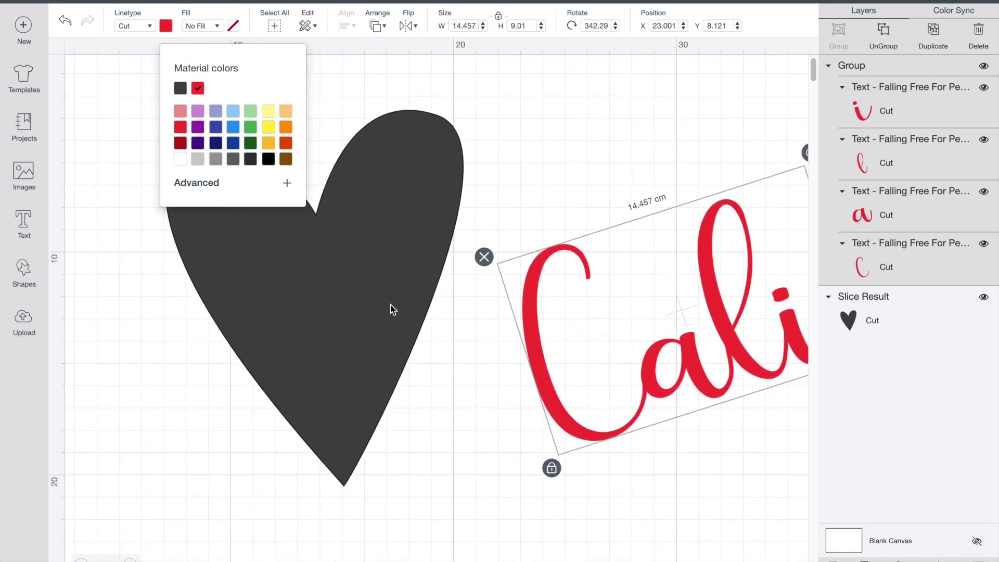
pyautogui.click(490, 238)
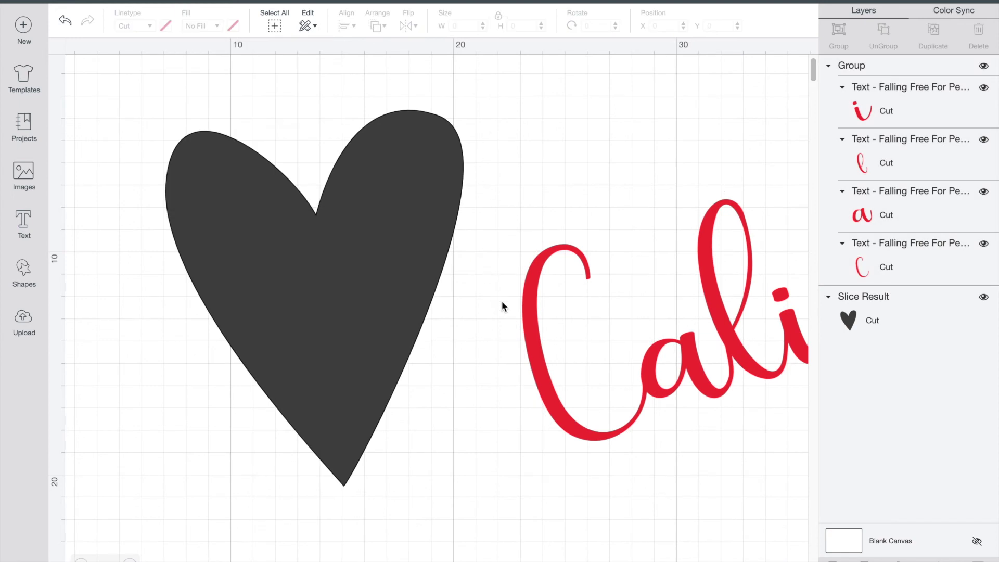
# Move the red Cali word onto the dark heart.
pyautogui.click(532, 320)
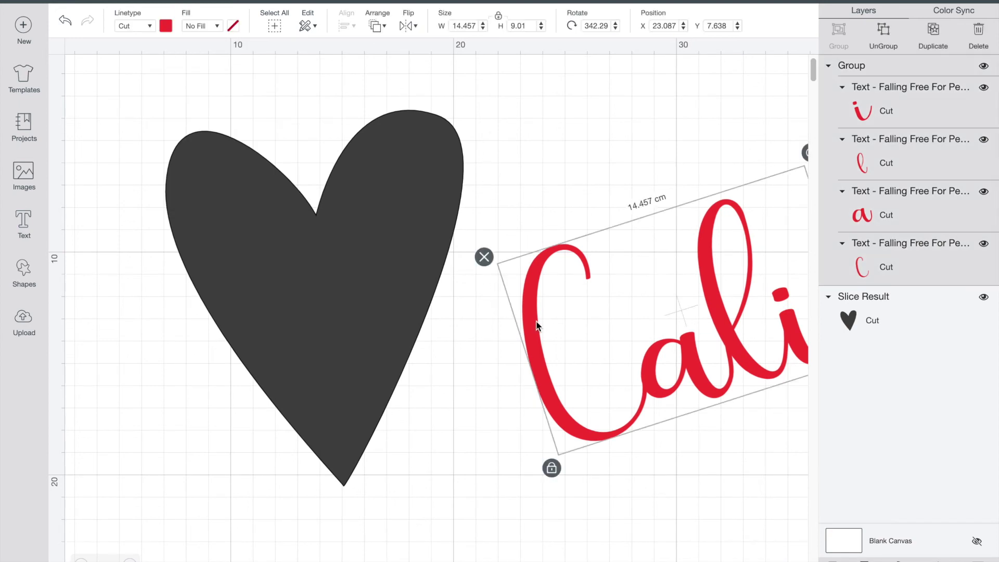
pyautogui.moveTo(535, 322); pyautogui.dragTo(170, 285)
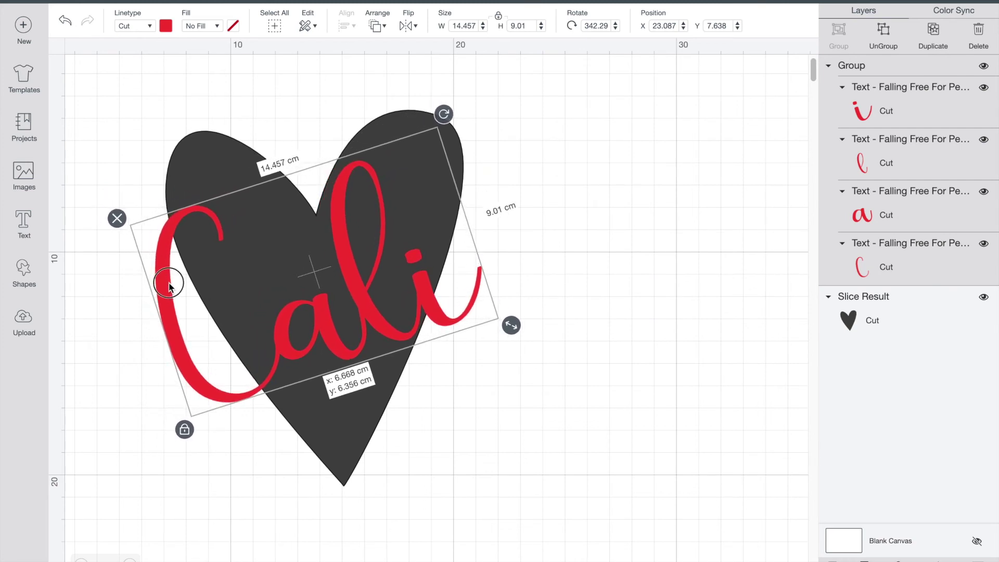
pyautogui.moveTo(169, 283); pyautogui.dragTo(169, 284)
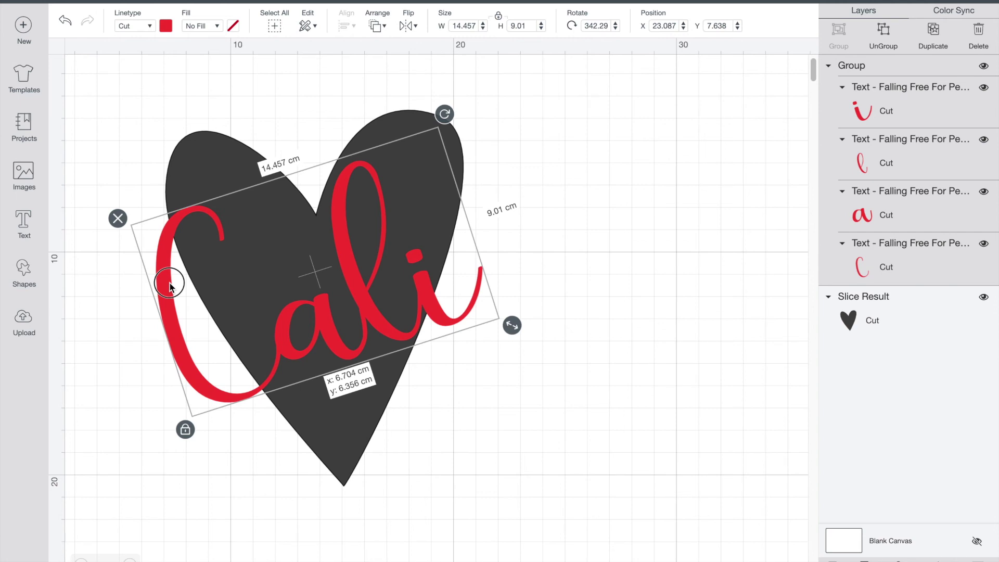
pyautogui.moveTo(170, 286); pyautogui.dragTo(171, 286)
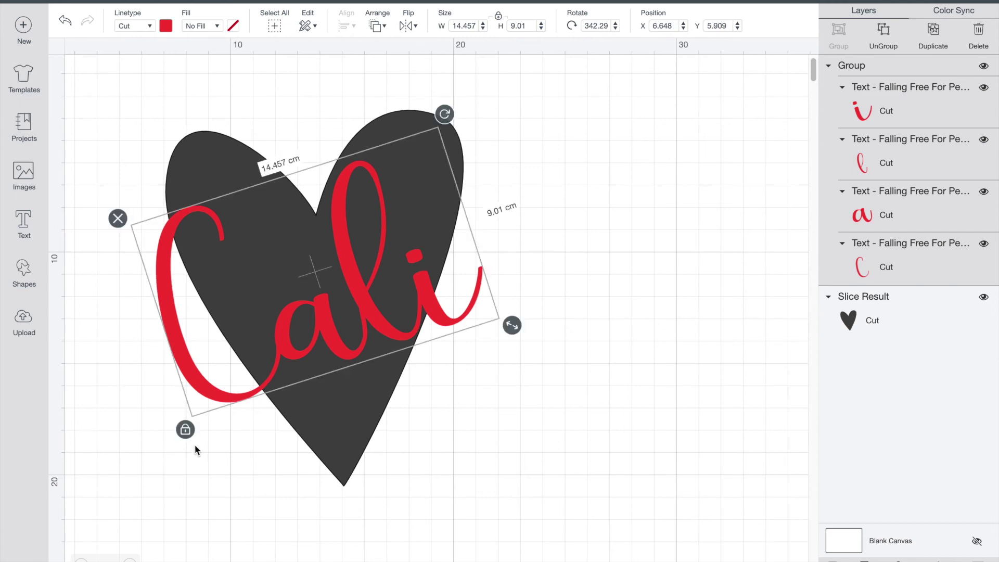
# Unlock proportions and stretch Cali narrower and taller, about 12.98 × 9.983 cm, over the heart.
pyautogui.click(185, 430)
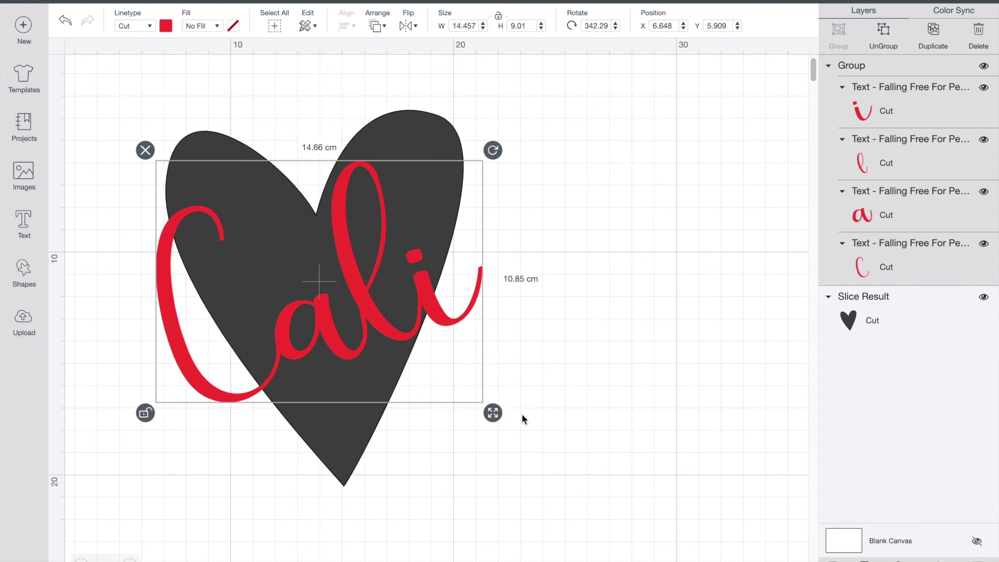
pyautogui.moveTo(493, 414); pyautogui.dragTo(457, 425)
pyautogui.moveTo(355, 335); pyautogui.dragTo(381, 328)
pyautogui.click(529, 311)
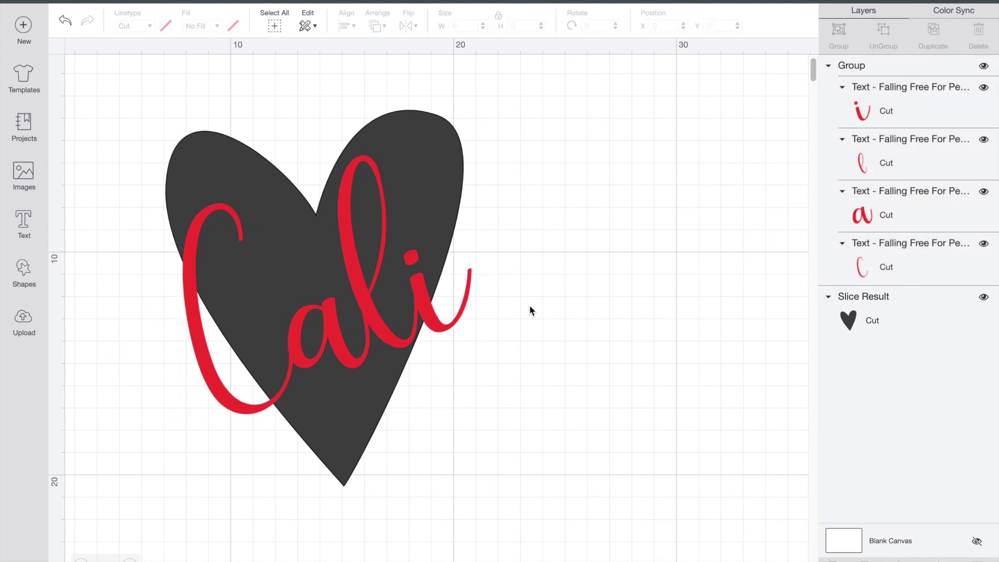